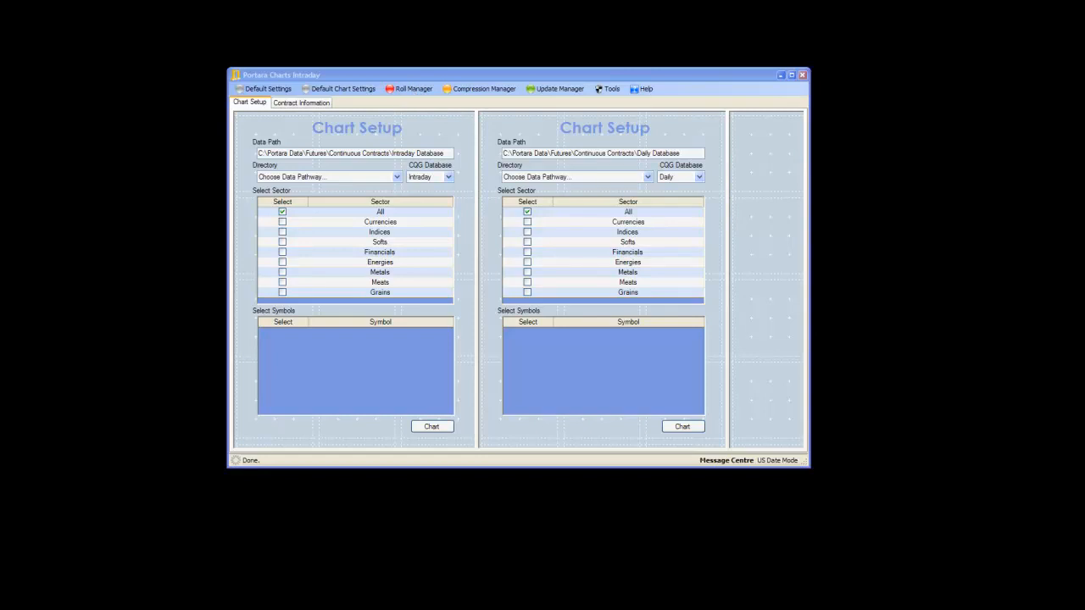
Step: In the Roll Manager, create a deferred symbol copy of the British Pound hybrid contract (BP)
left_click(409, 88)
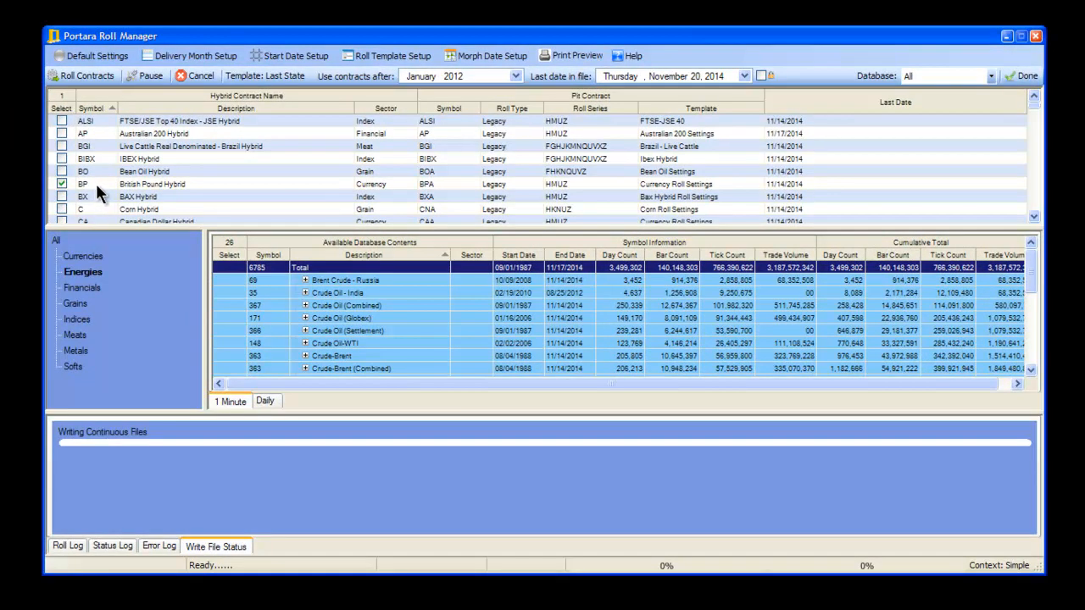
right_click(97, 181)
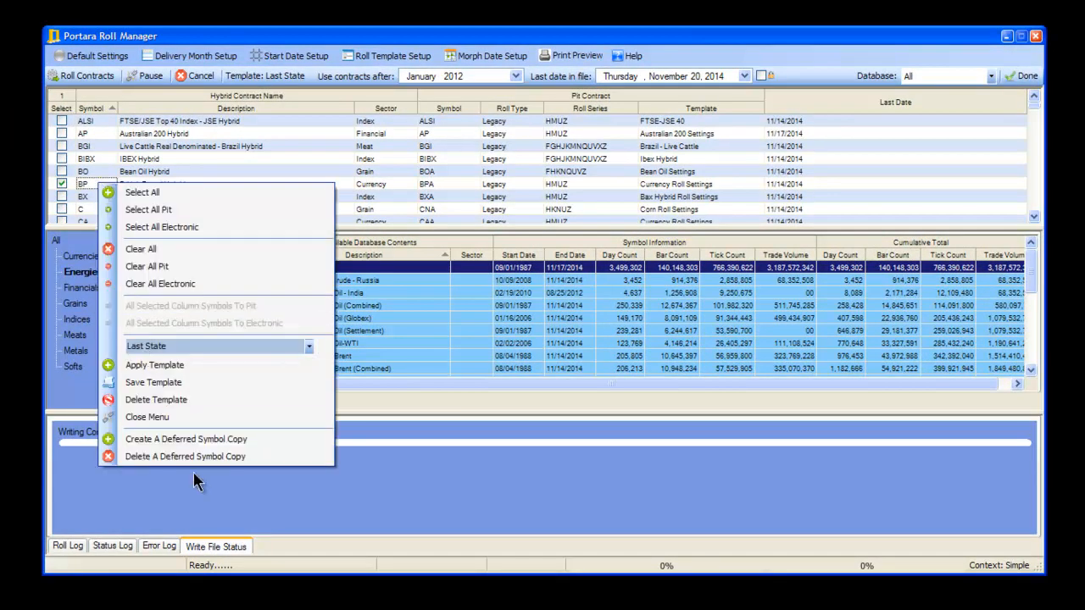
left_click(196, 440)
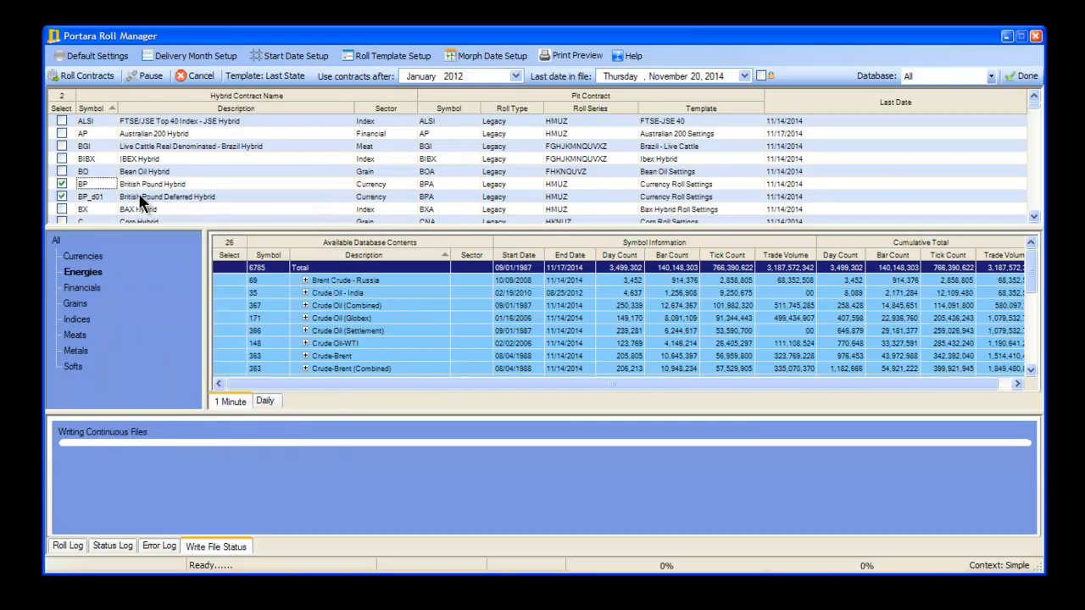
Step: Set the roll template of the British Pound Deferred Hybrid (BP_d01) to Currency Roll Settings Alt
left_click(709, 200)
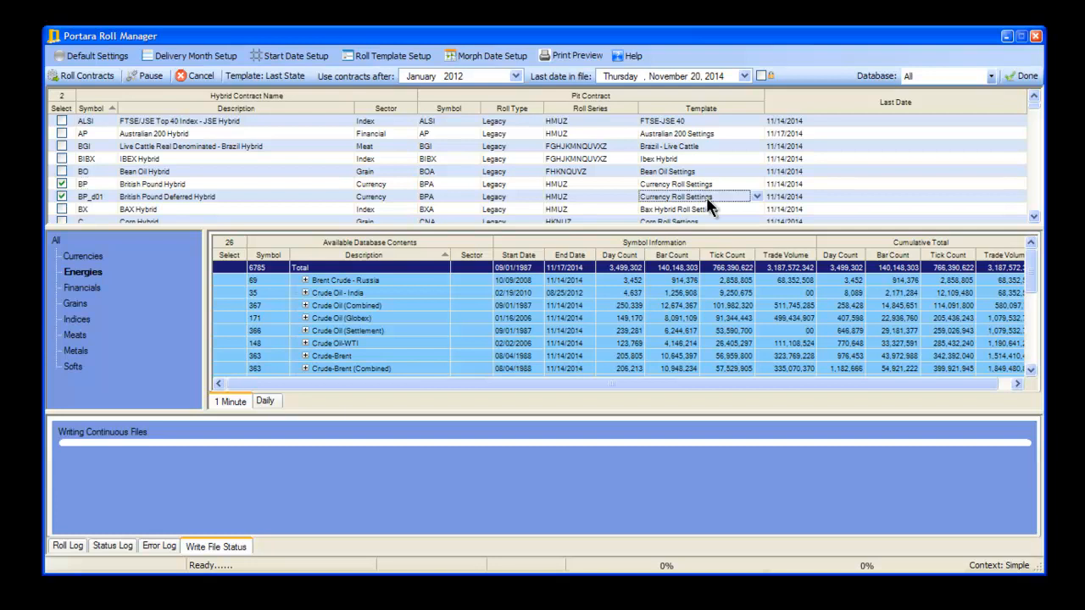
left_click(756, 196)
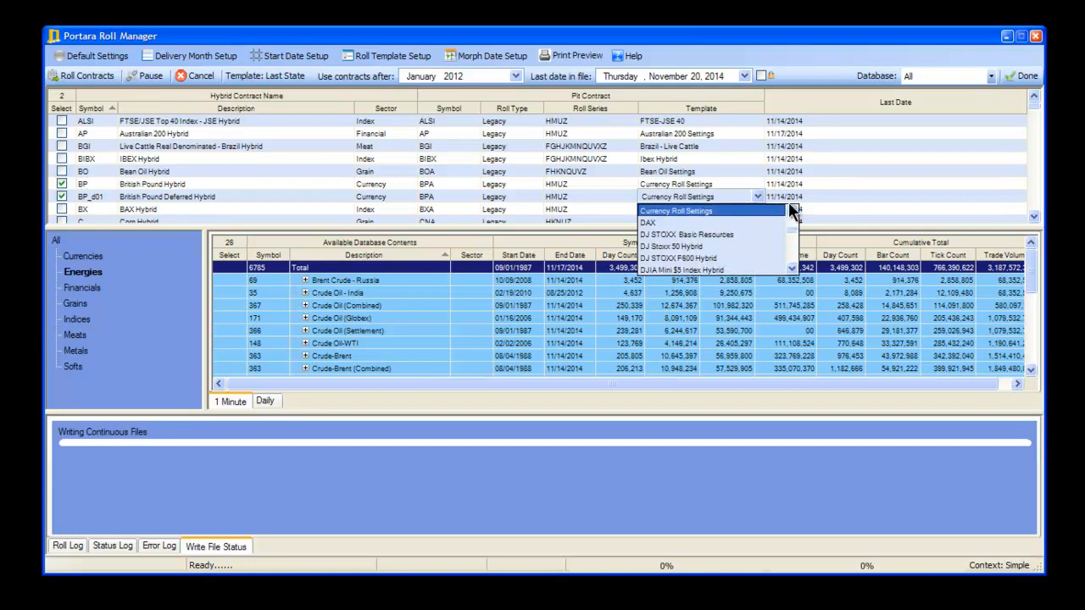
left_click(792, 211)
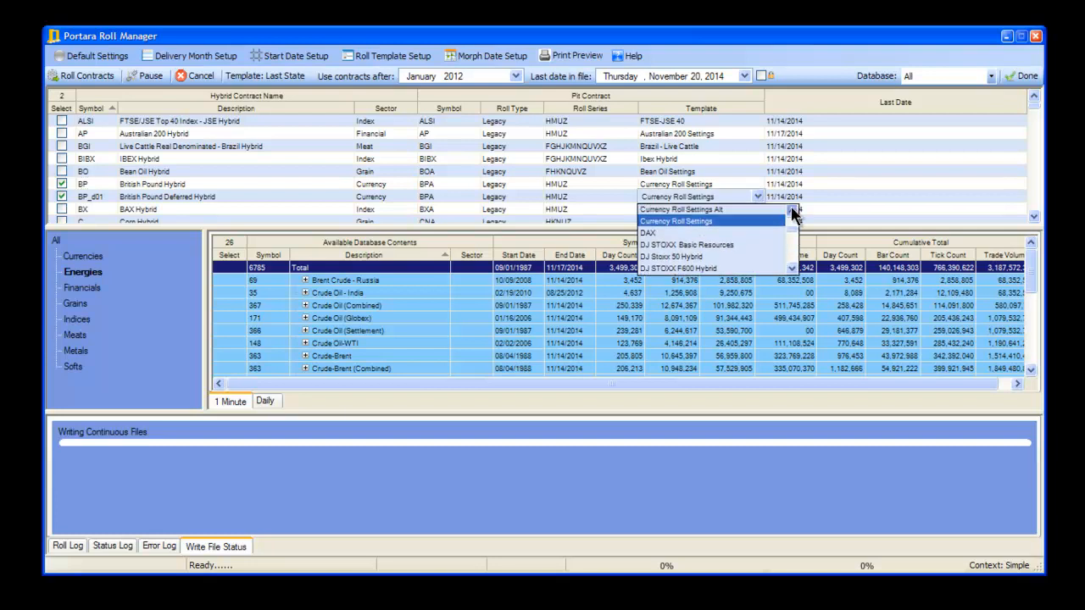
left_click(746, 211)
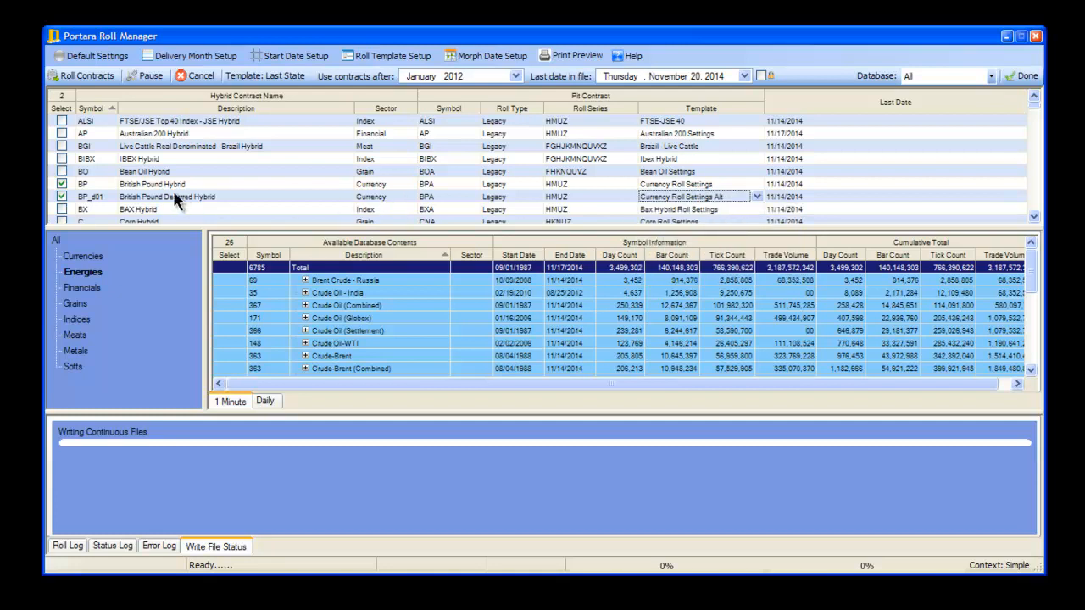
Step: Save the current roll setup as a template named BPTest and finish with the Roll Manager
right_click(298, 175)
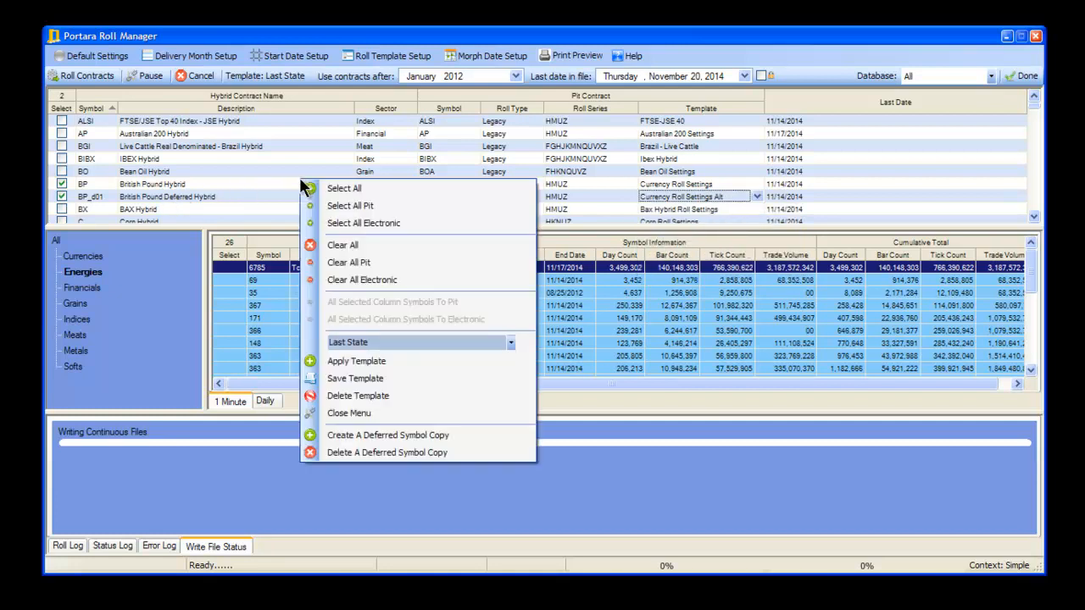
left_click(442, 340)
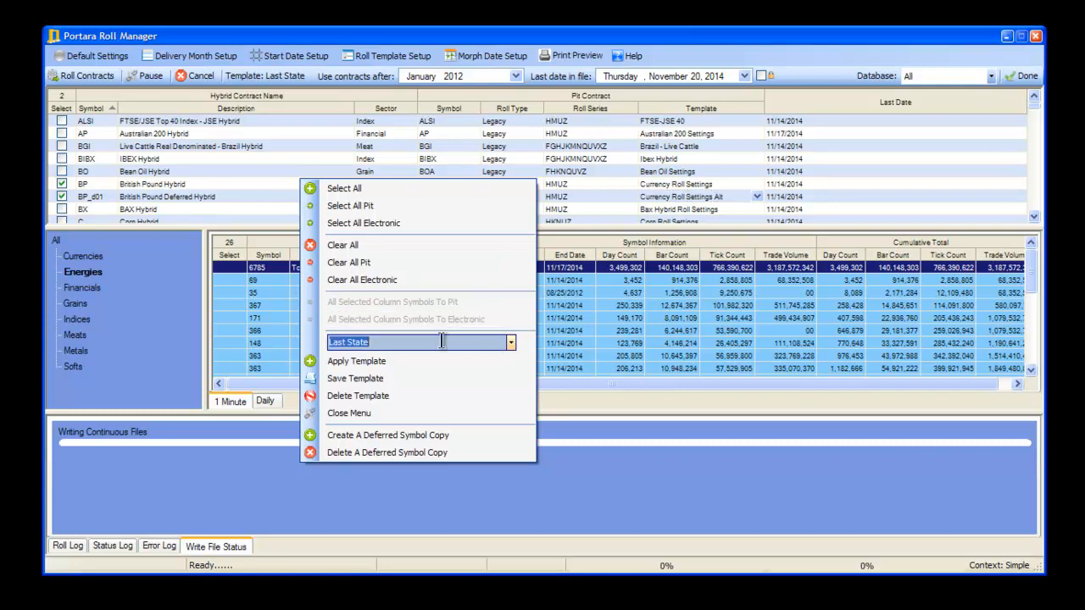
type("BPTeal")
key("BackSpace")
type("st")
left_click(343, 378)
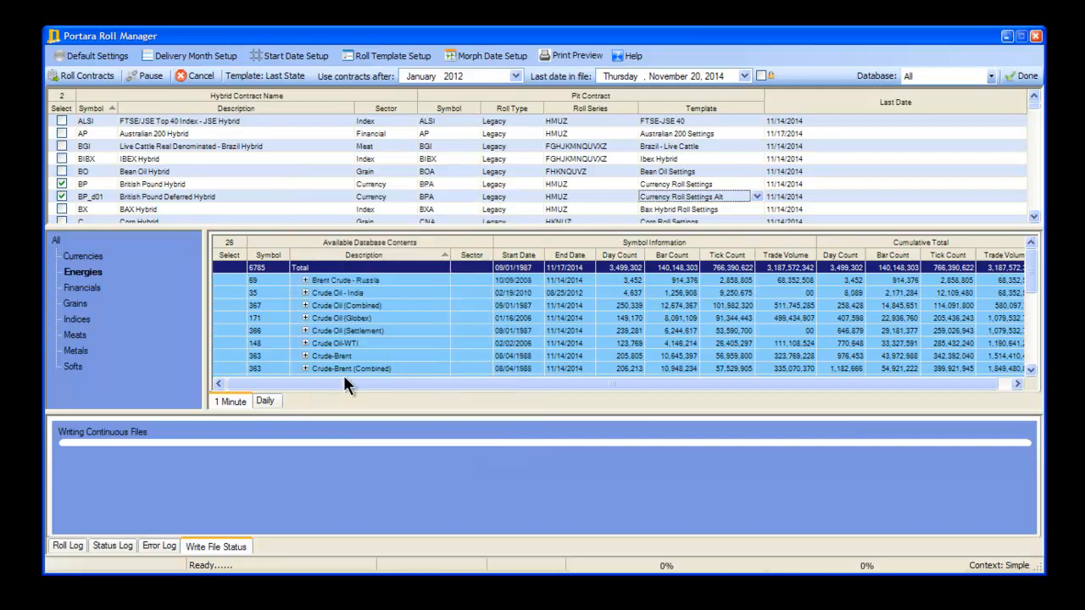
left_click(1009, 76)
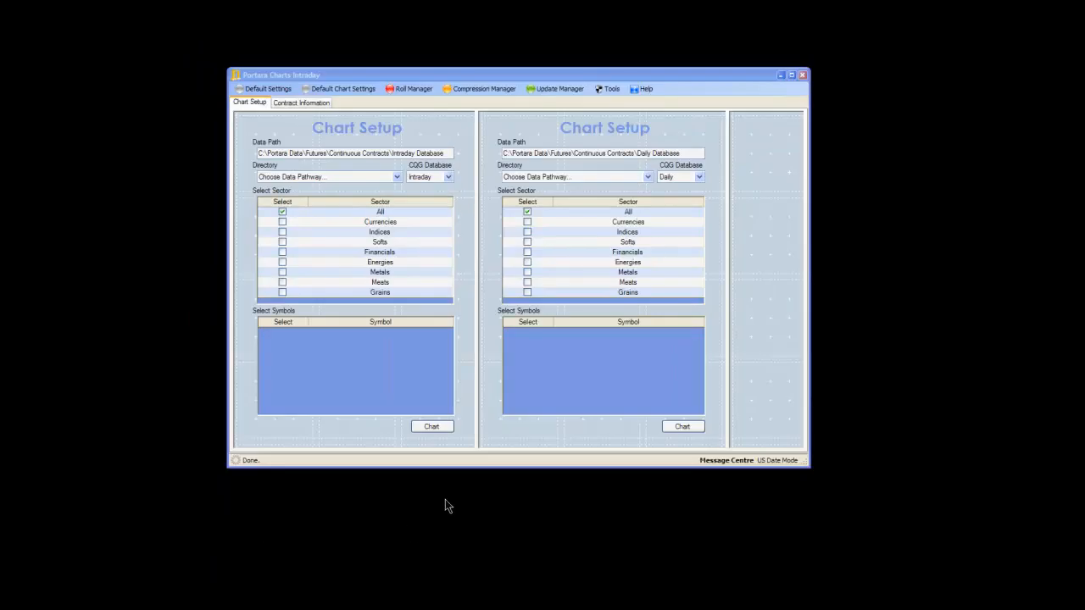
Step: Open the daily Compression Manager and apply the Trading Blox Daily template to its output settings
left_click(489, 89)
left_click(483, 112)
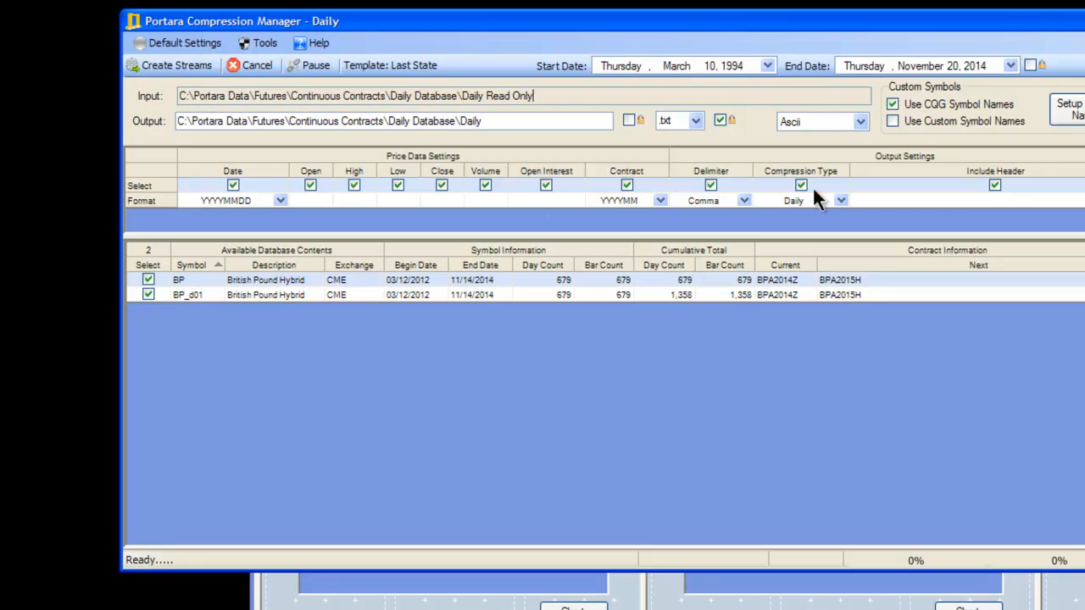
left_click(937, 201)
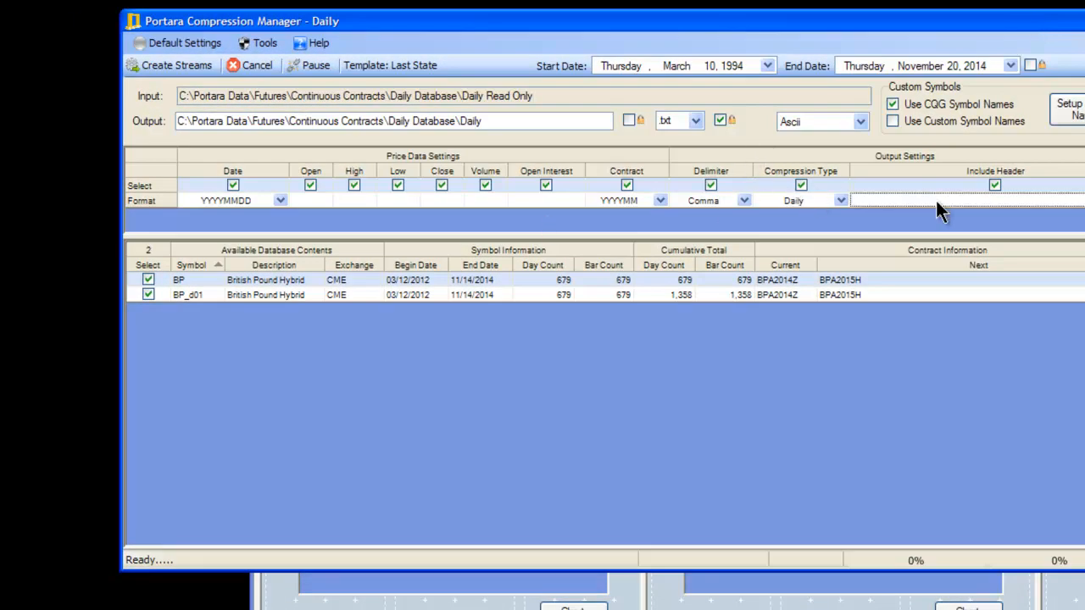
right_click(939, 211)
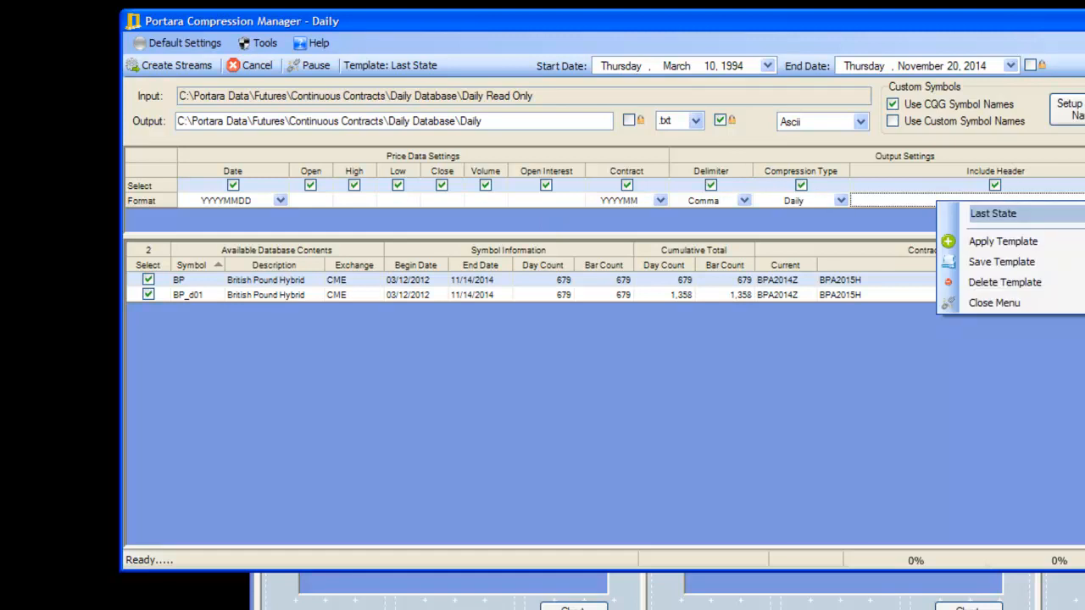
left_click(993, 213)
left_click(982, 243)
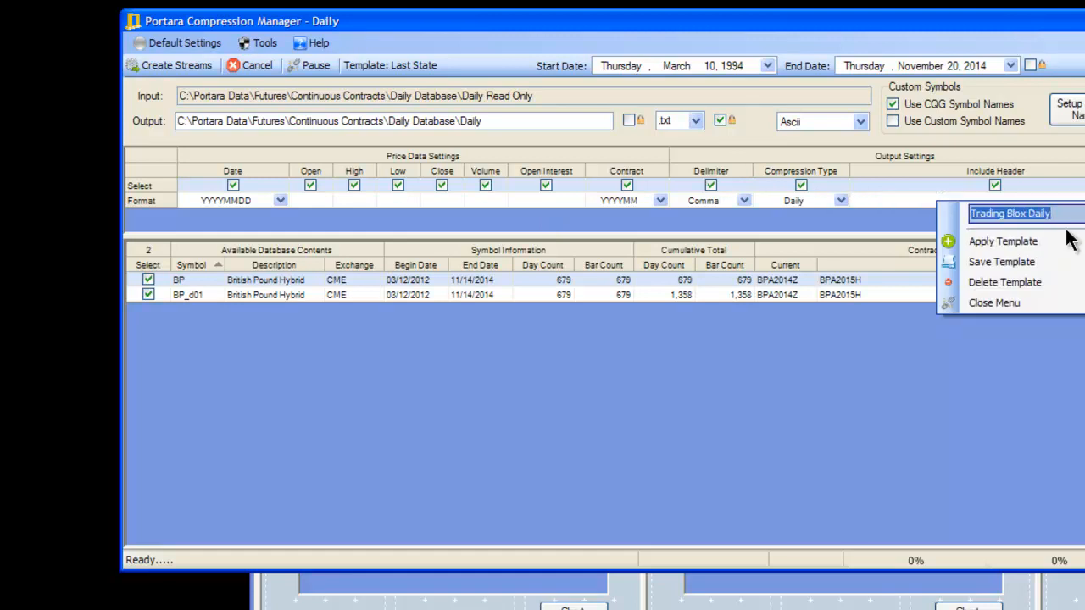
left_click(989, 237)
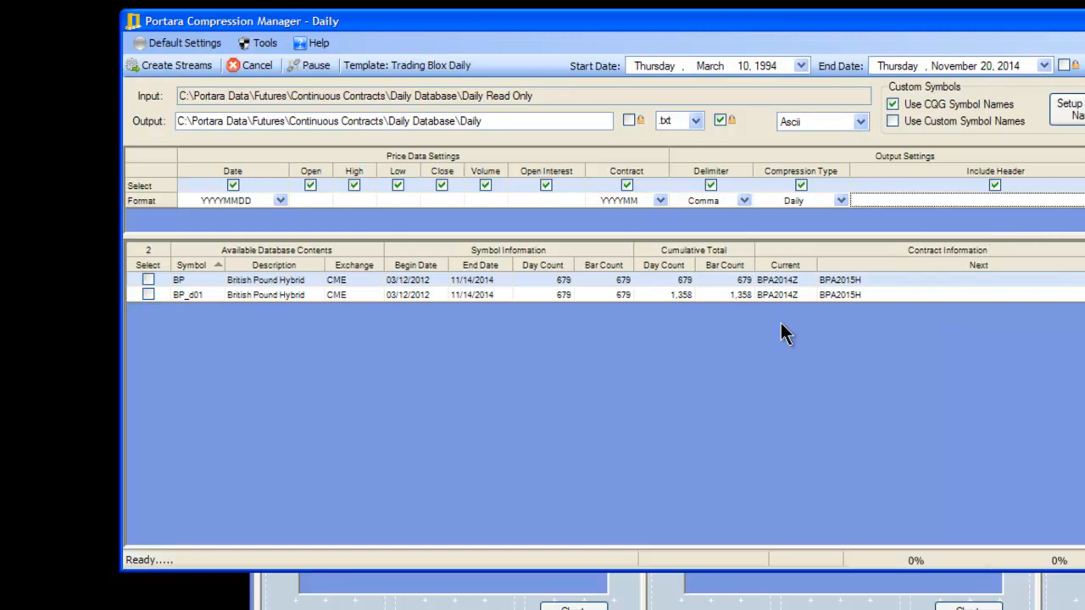
Step: Select both BP and BP_d01 and create their daily streams
left_click(148, 295)
left_click(149, 279)
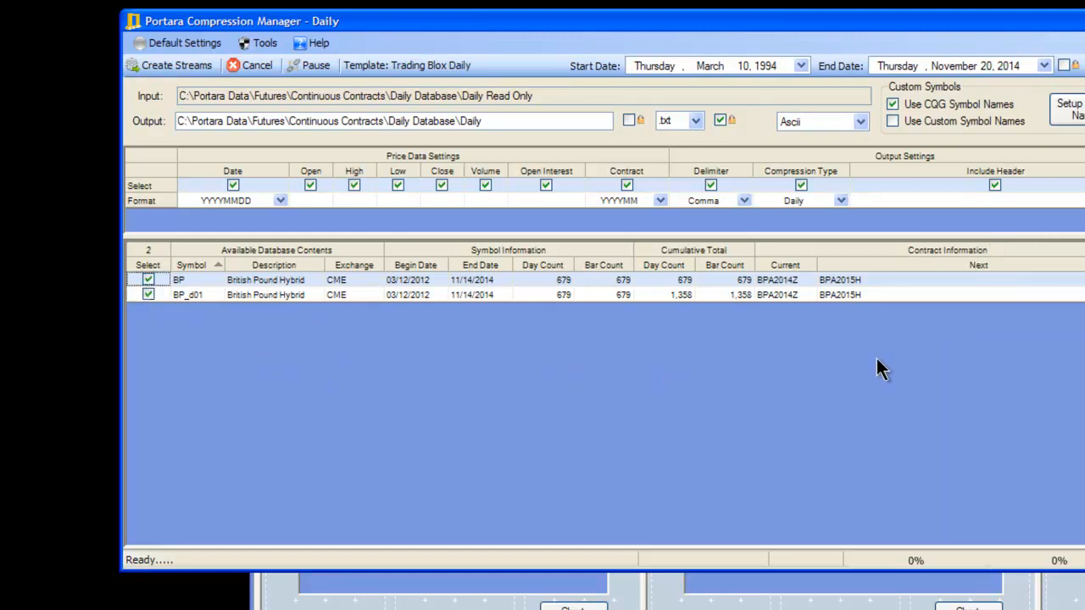
left_click(167, 69)
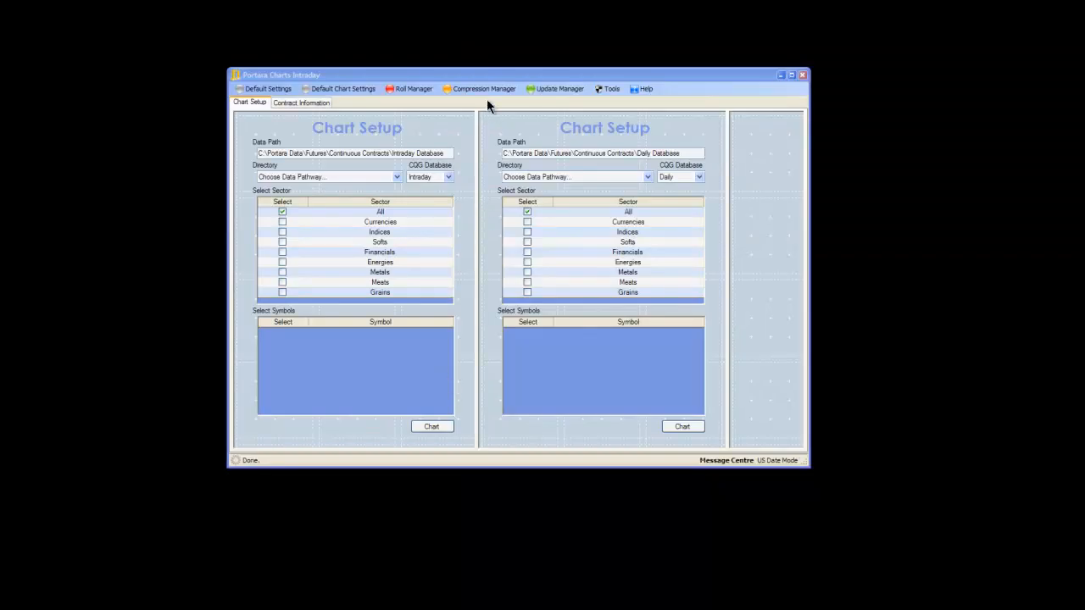
Step: In the intraday Compression Manager's session times, enable exchange time for BP_d01 with start 0600 and end 1300
left_click(492, 89)
left_click(493, 103)
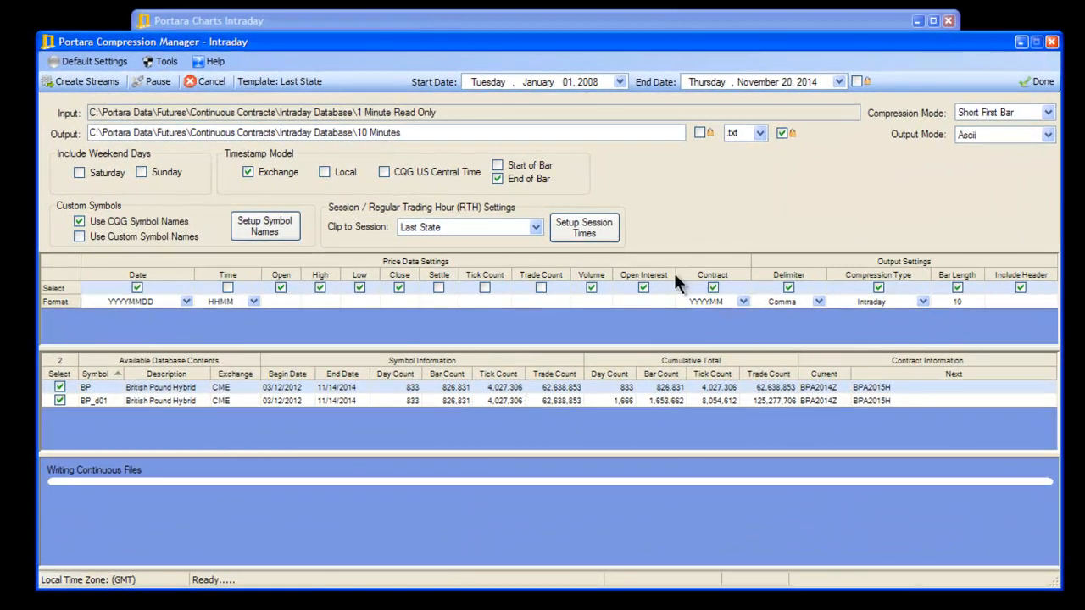
left_click(585, 233)
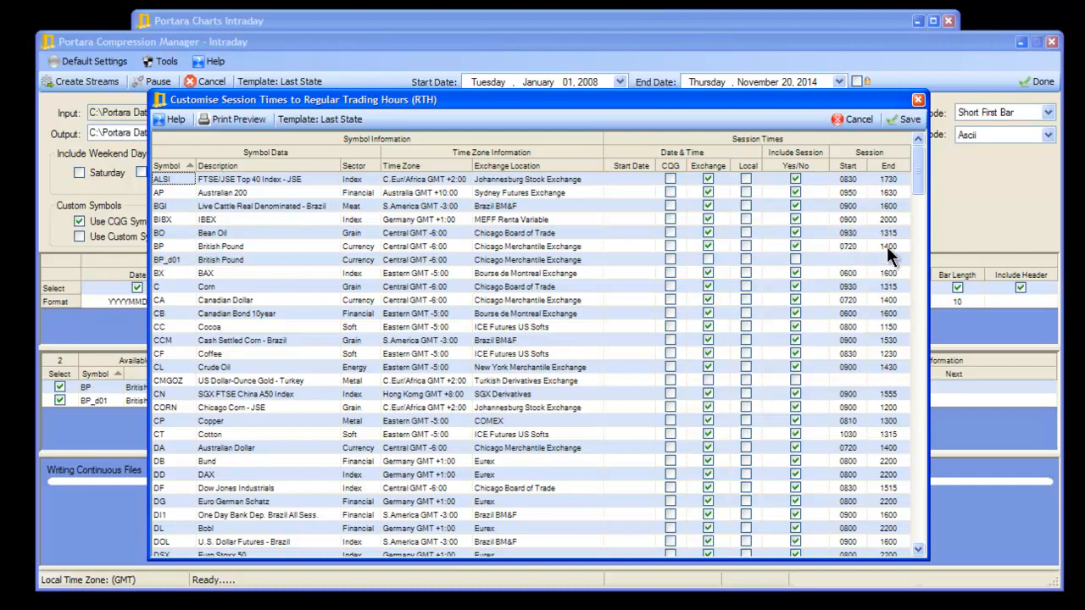
left_click(707, 260)
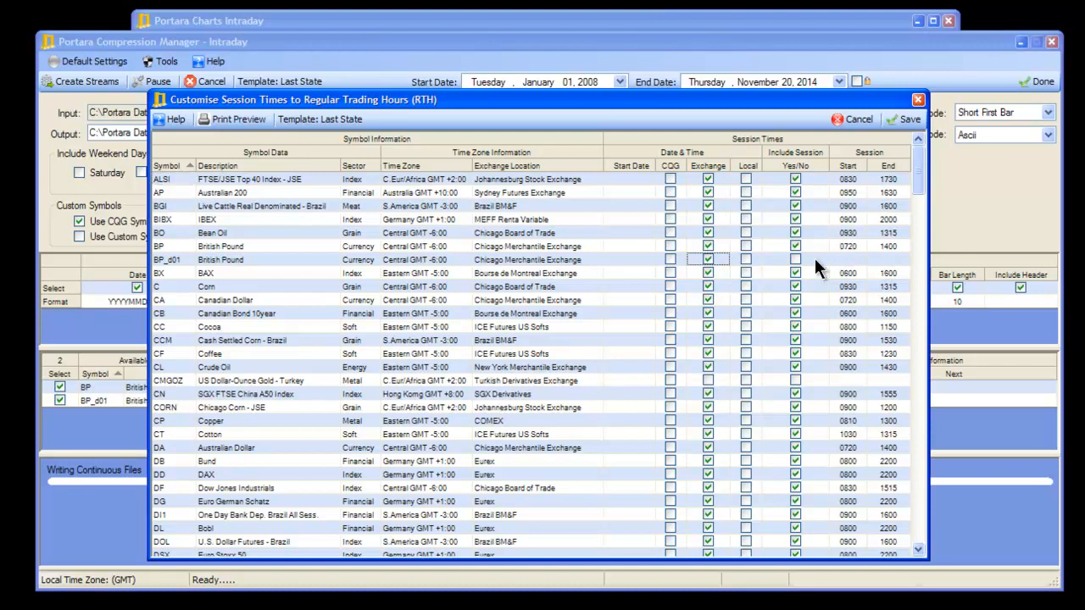
left_click(846, 261)
type("0900")
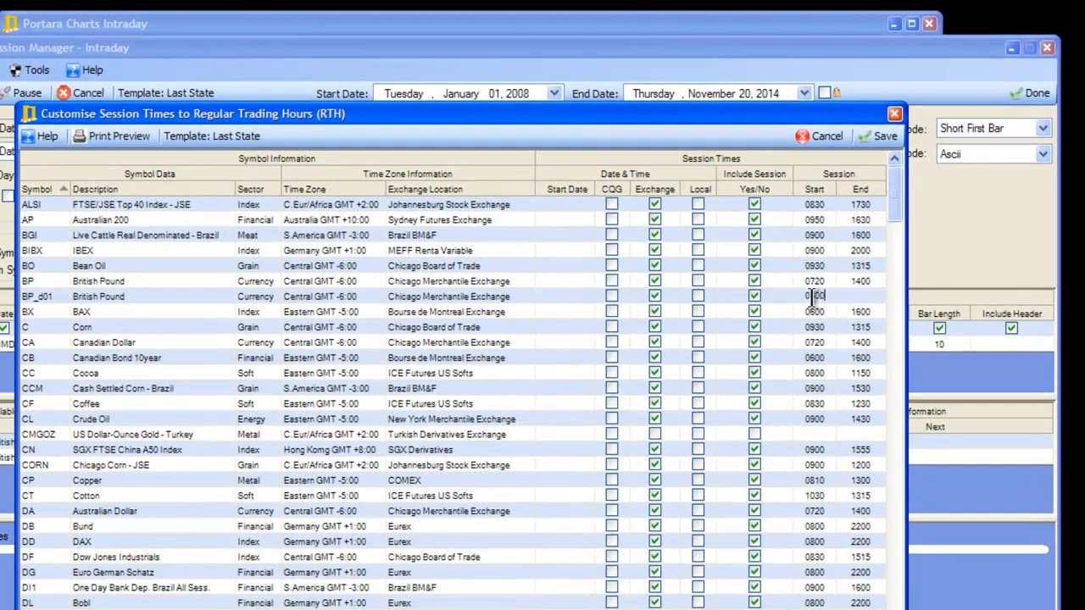
left_click(858, 295)
type("1600")
Step: Save the customised session times as a template named Test123
right_click(477, 321)
left_click(614, 491)
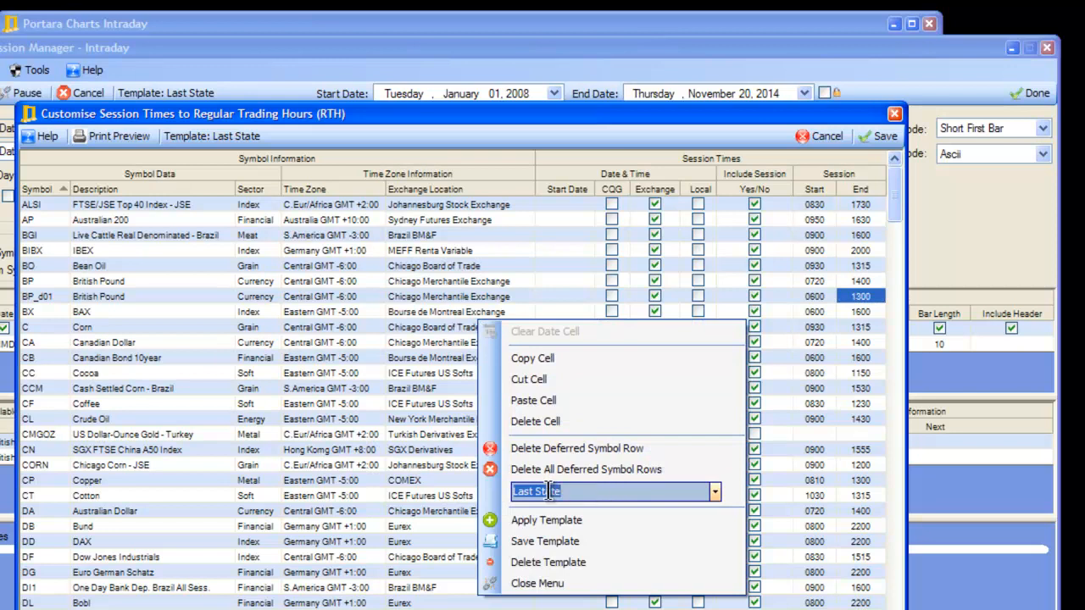
type("Test123")
left_click(535, 492)
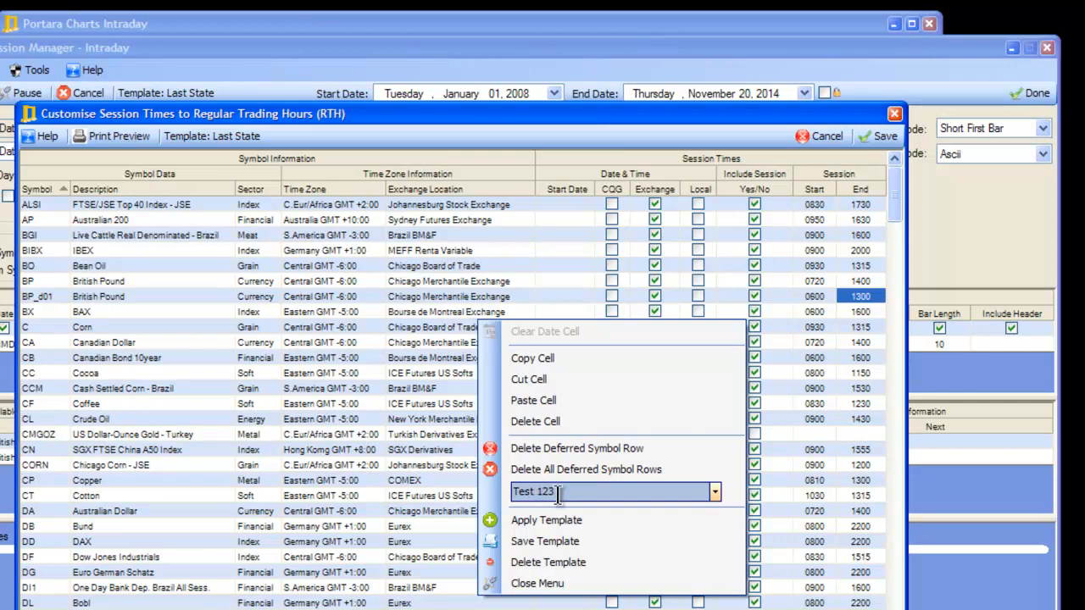
key("BackSpace")
left_click(548, 541)
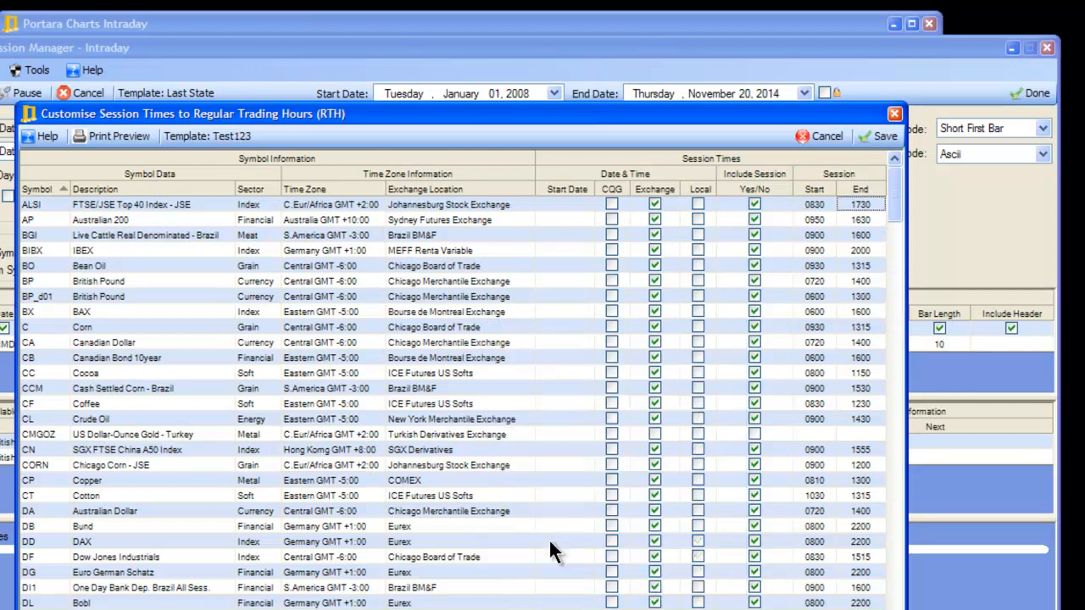
Step: Change the BP session to 0500–1600 and the BP_d01 session to 0400–1800
left_click(818, 281)
left_click_drag(808, 281, 824, 282)
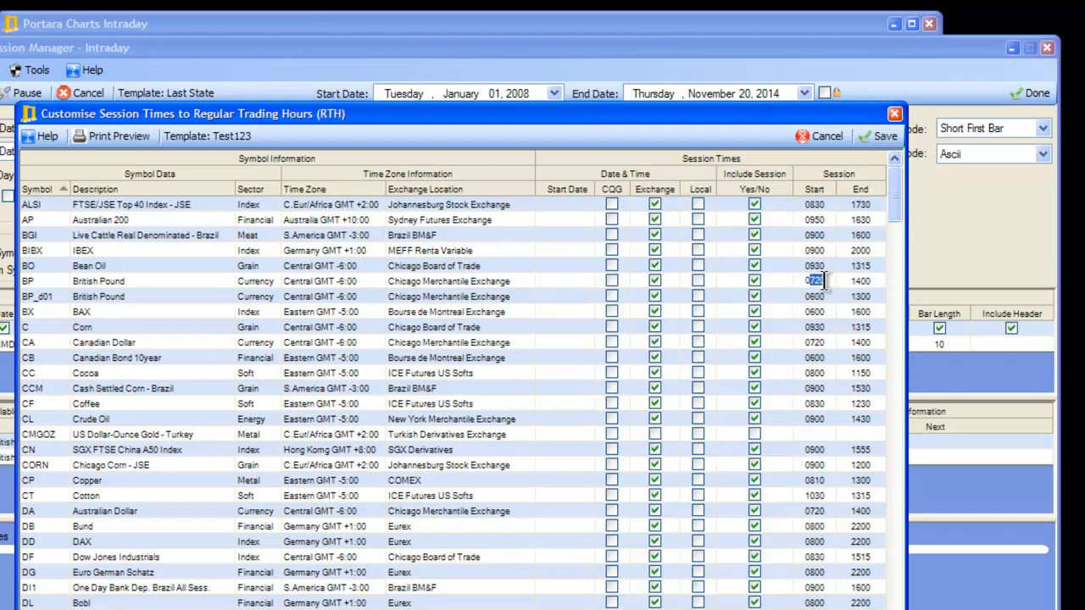
type("0500")
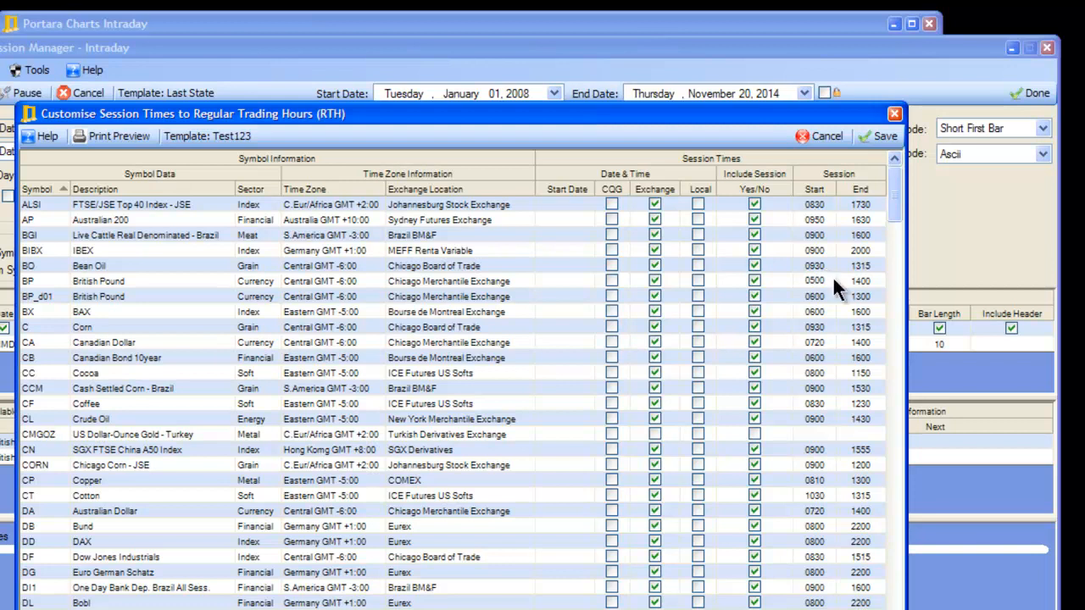
left_click(861, 281)
left_click_drag(861, 280, 856, 280)
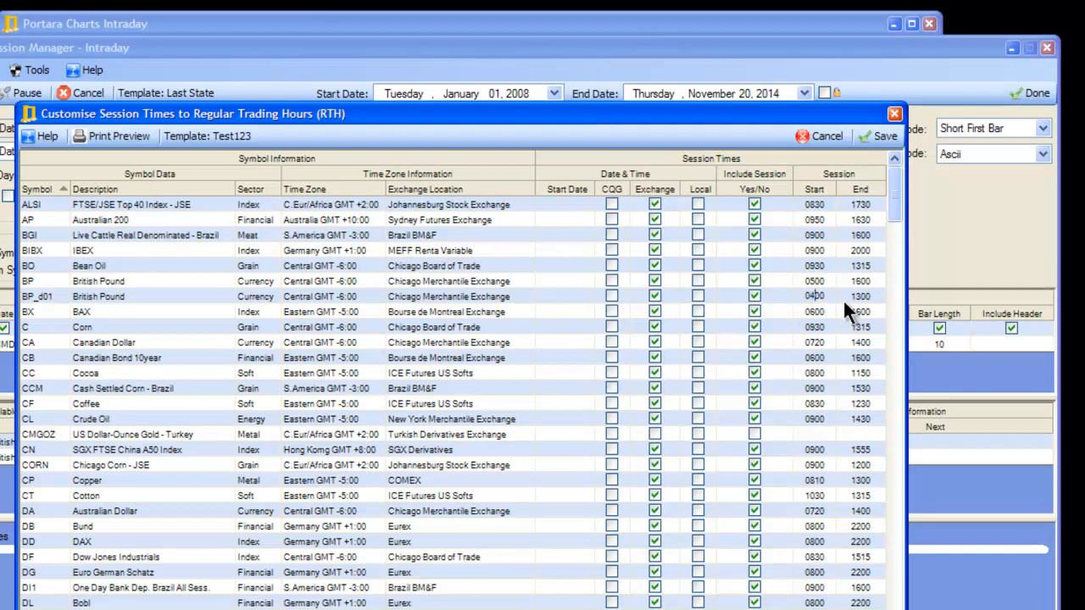
left_click_drag(857, 296, 861, 296)
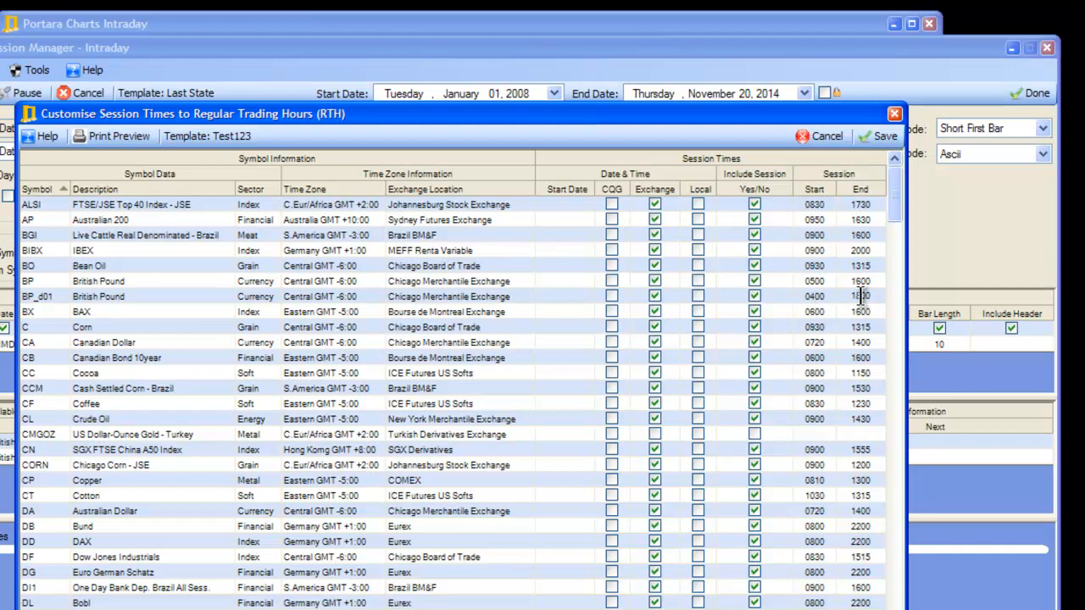
left_click(875, 276)
Step: Save the revised session times as a separate template named Test456
right_click(520, 335)
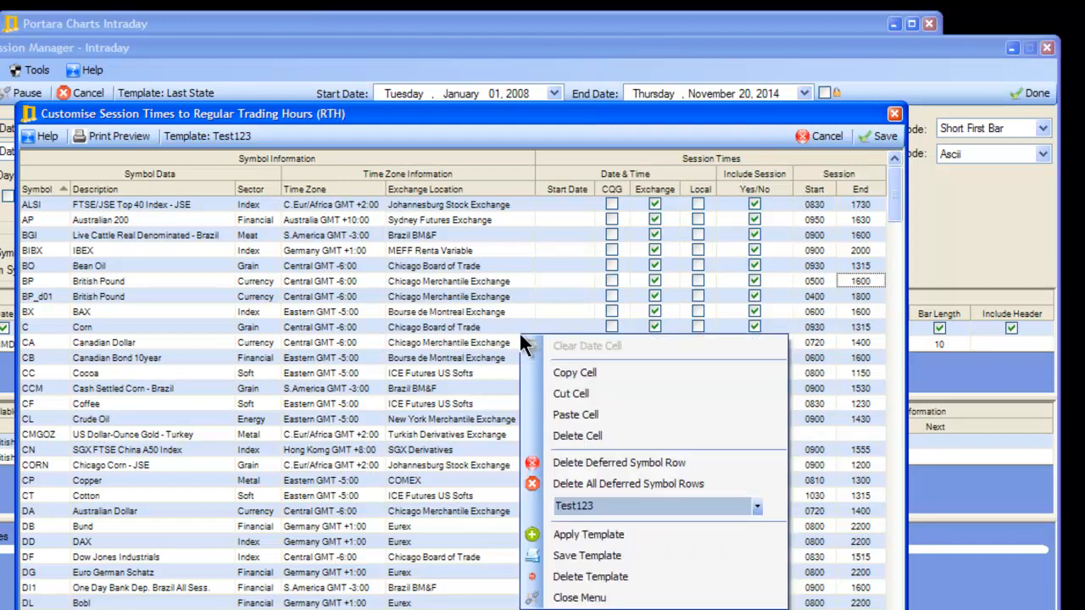
left_click(623, 505)
left_click(623, 505)
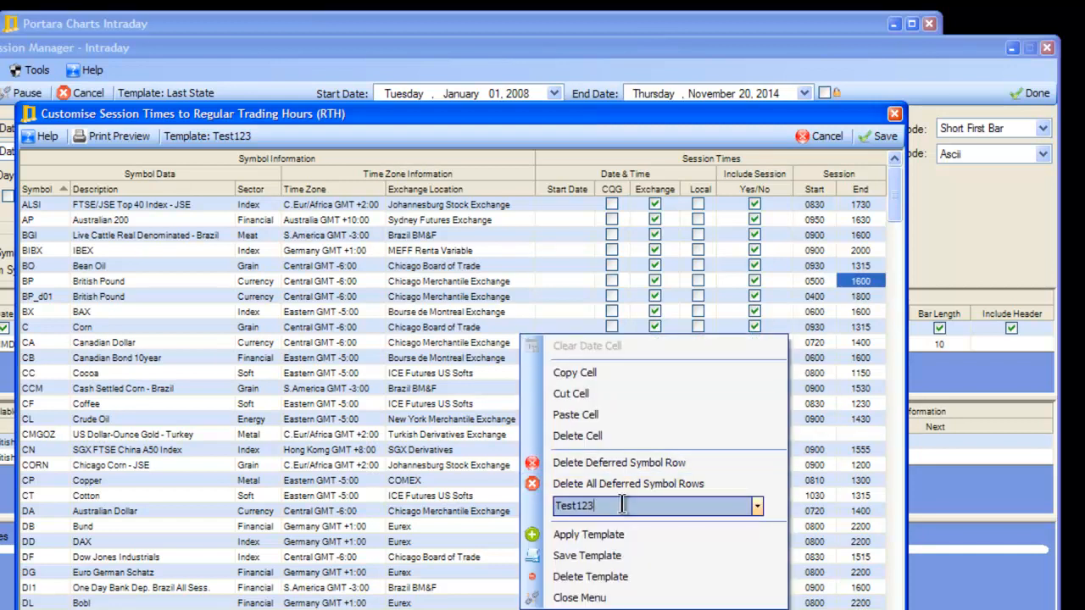
key("BackSpace")
key("BackSpace")
key("BackSpace")
type("456")
left_click(593, 555)
left_click(500, 409)
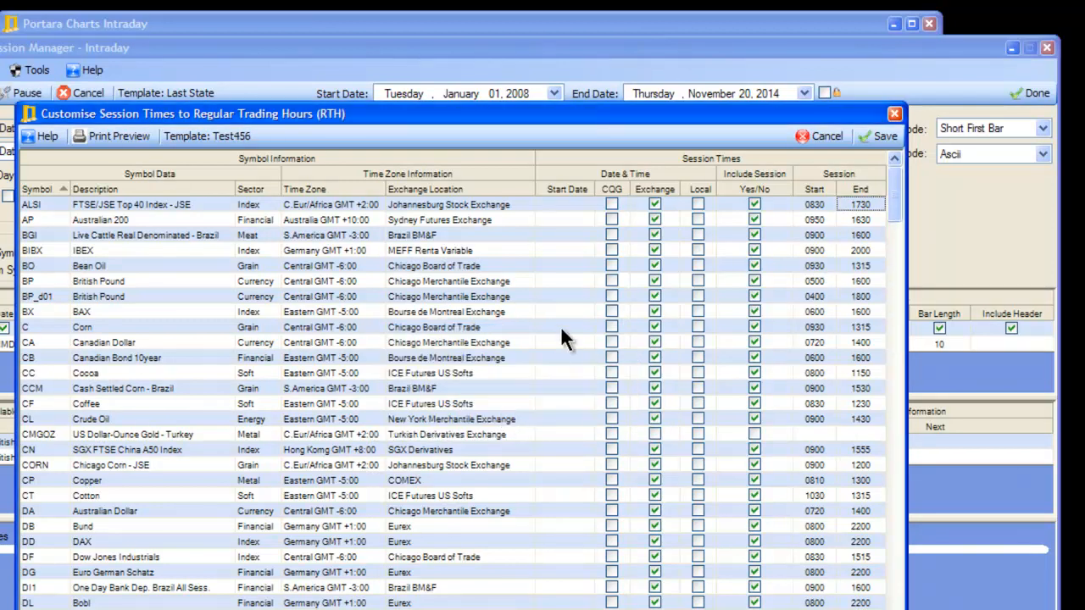
Step: Apply the Test123 template to the session times and save them
right_click(516, 382)
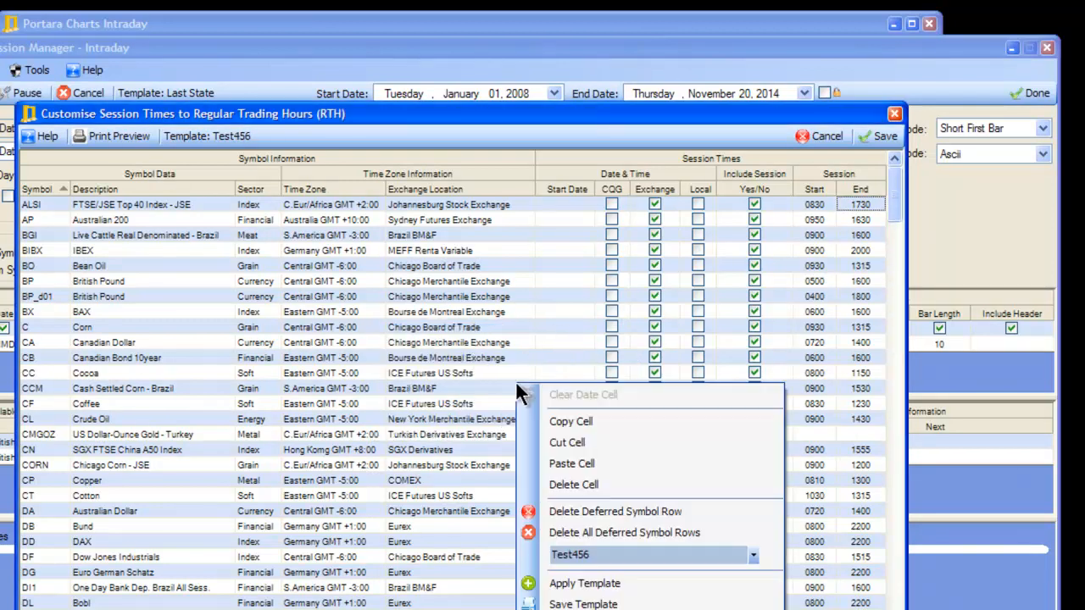
left_click(754, 556)
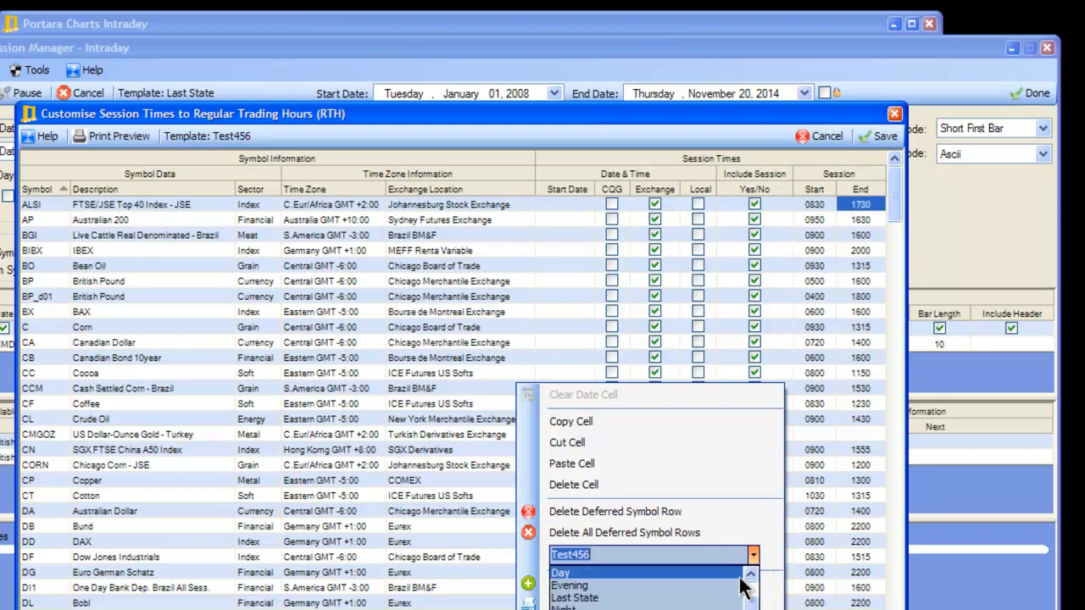
left_click(737, 609)
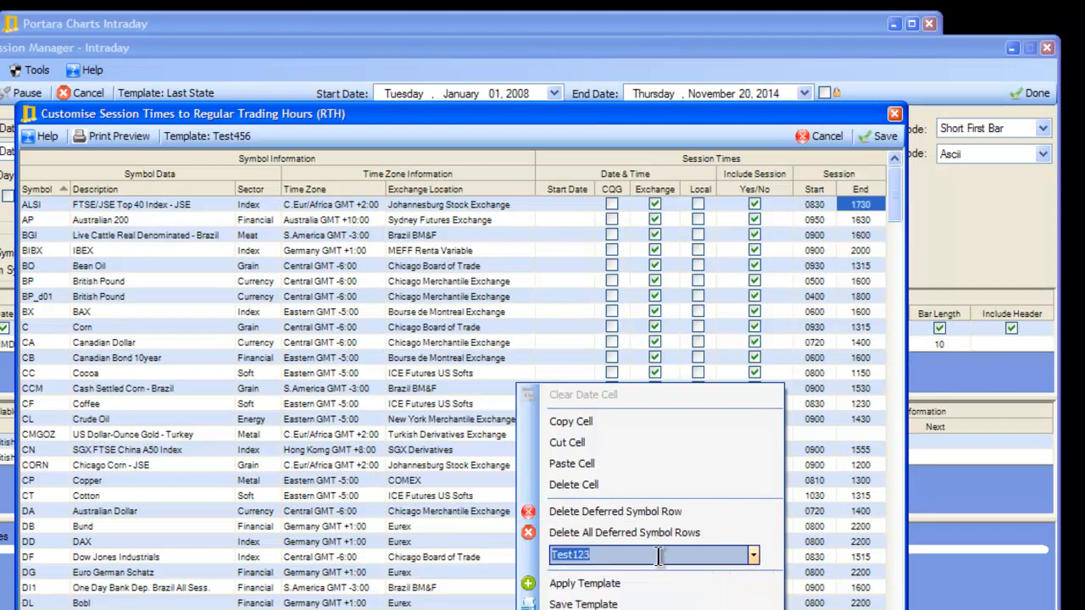
left_click(585, 584)
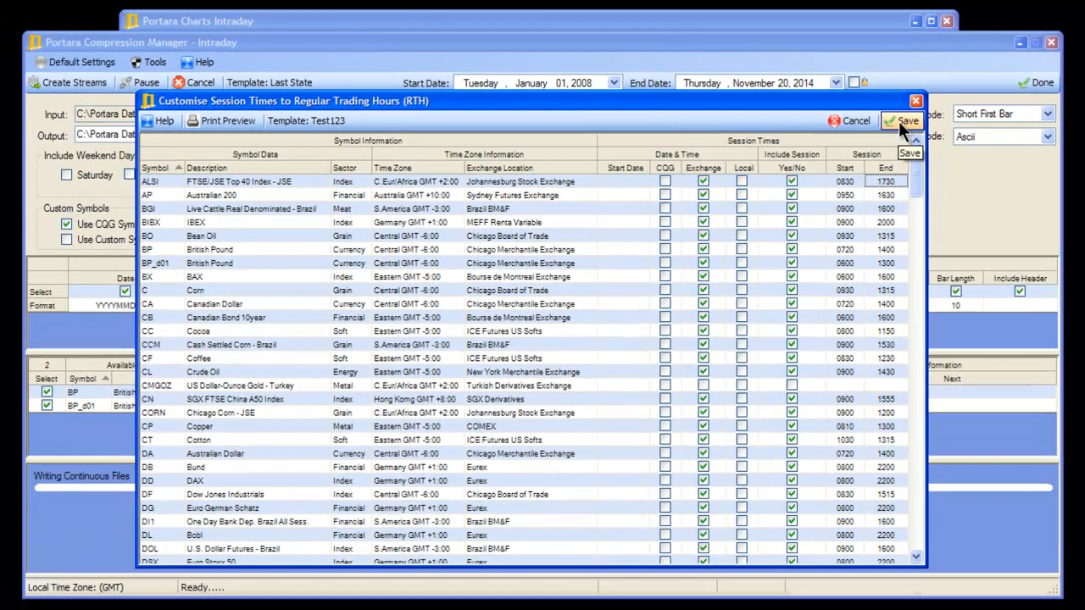
left_click(879, 135)
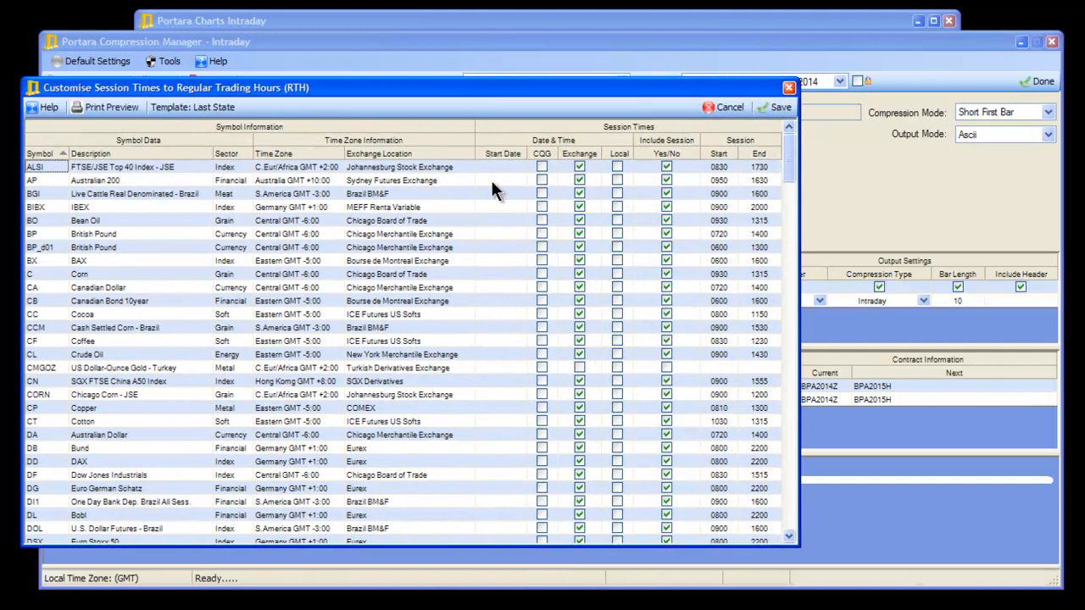
Step: Reapply the Test123 template in the session times, then dismiss the dialog without saving
right_click(434, 268)
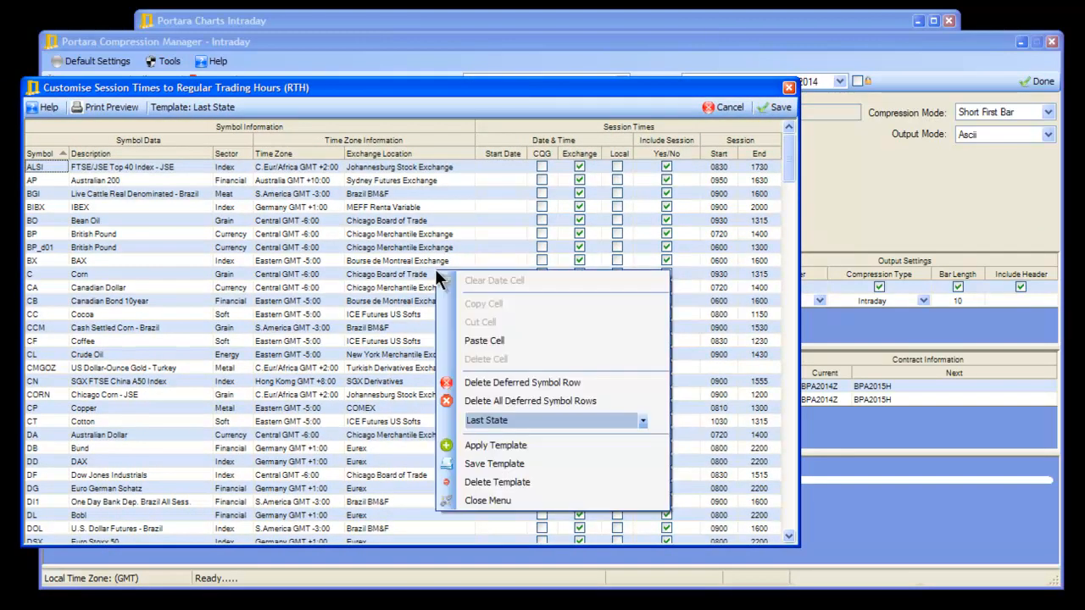
left_click(642, 420)
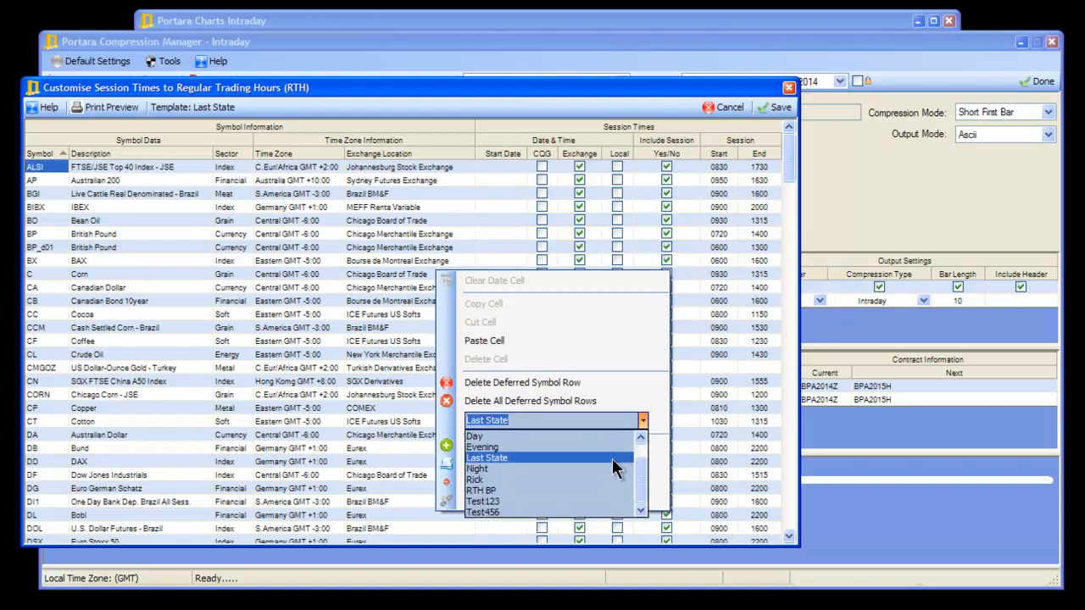
left_click(595, 500)
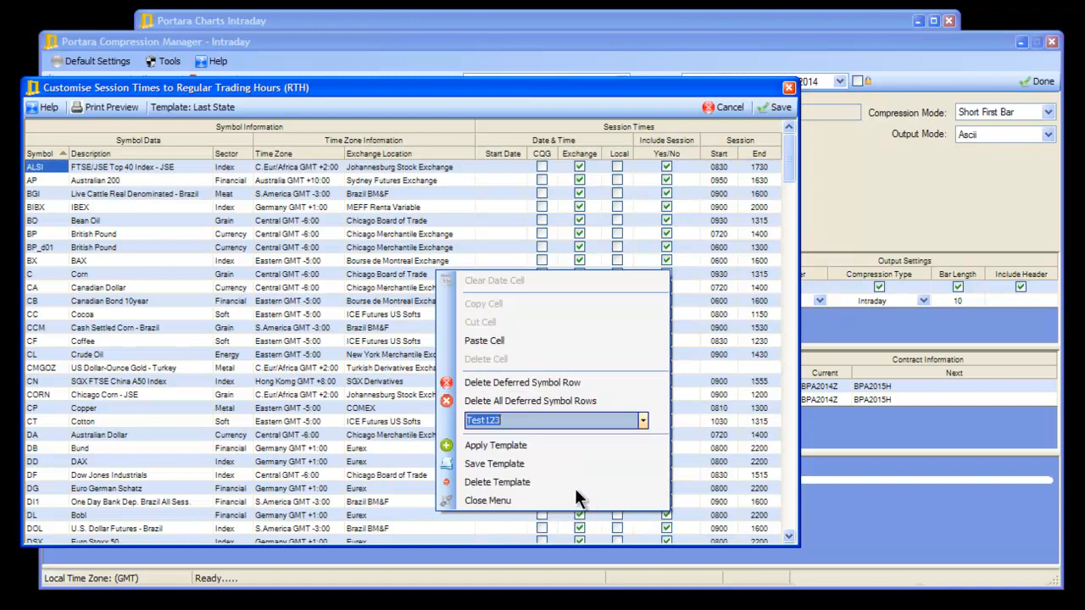
left_click(508, 445)
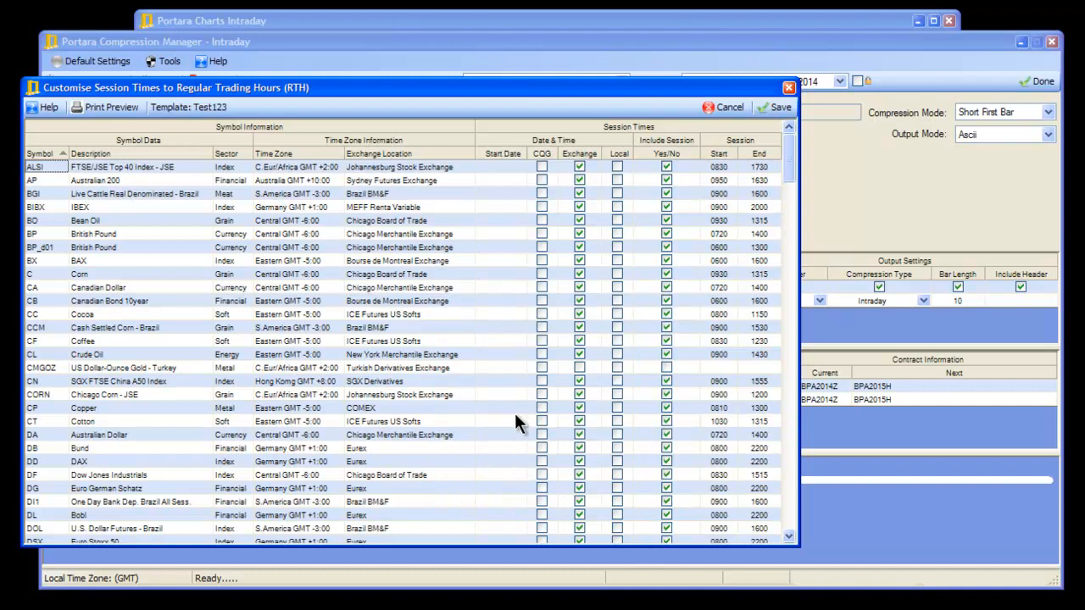
right_click(443, 242)
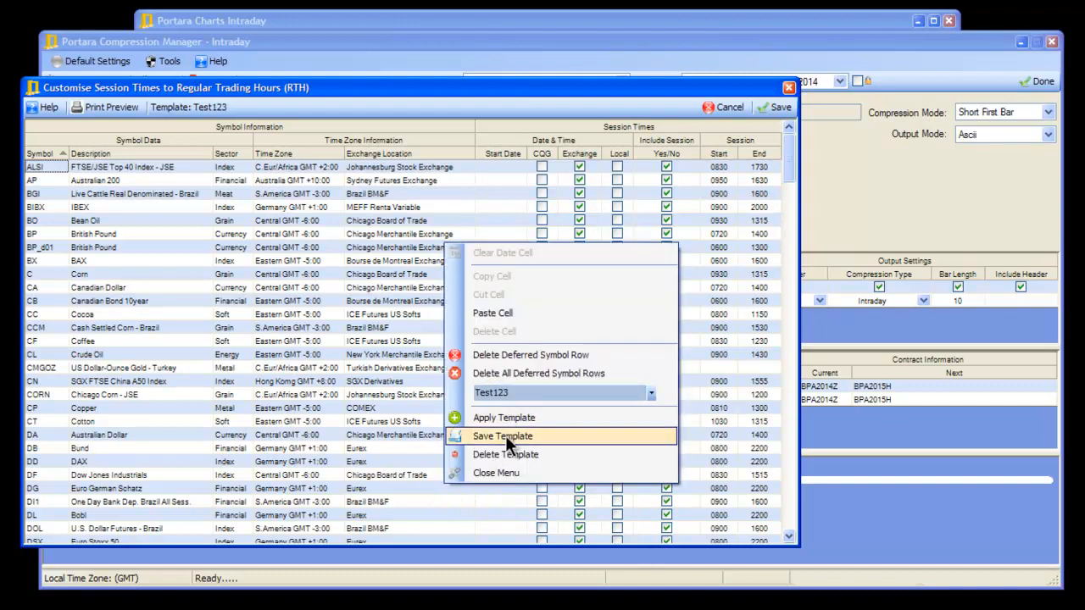
left_click(286, 273)
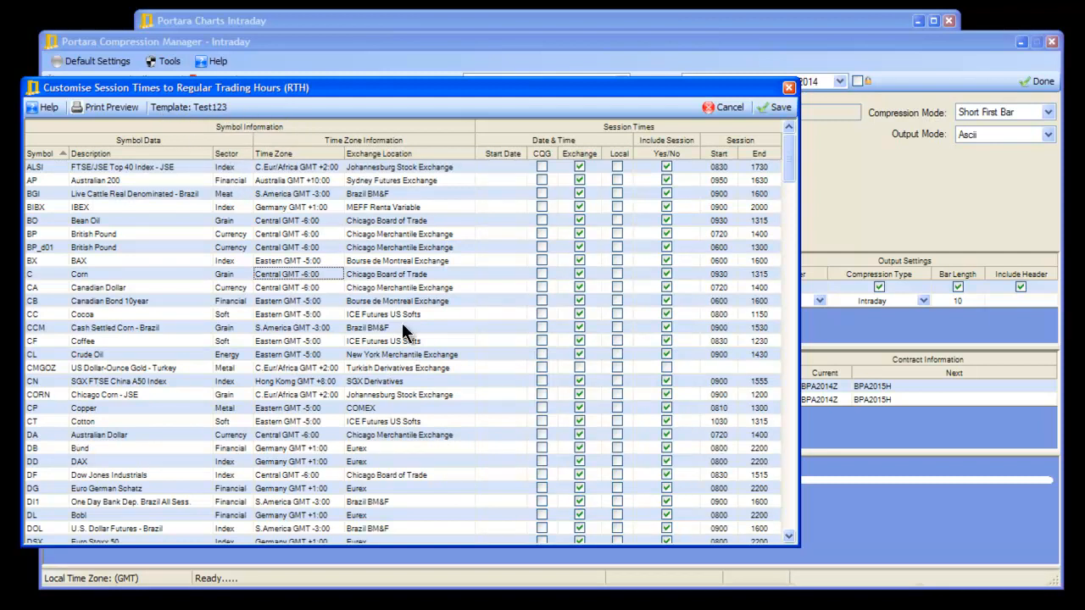
left_click(726, 107)
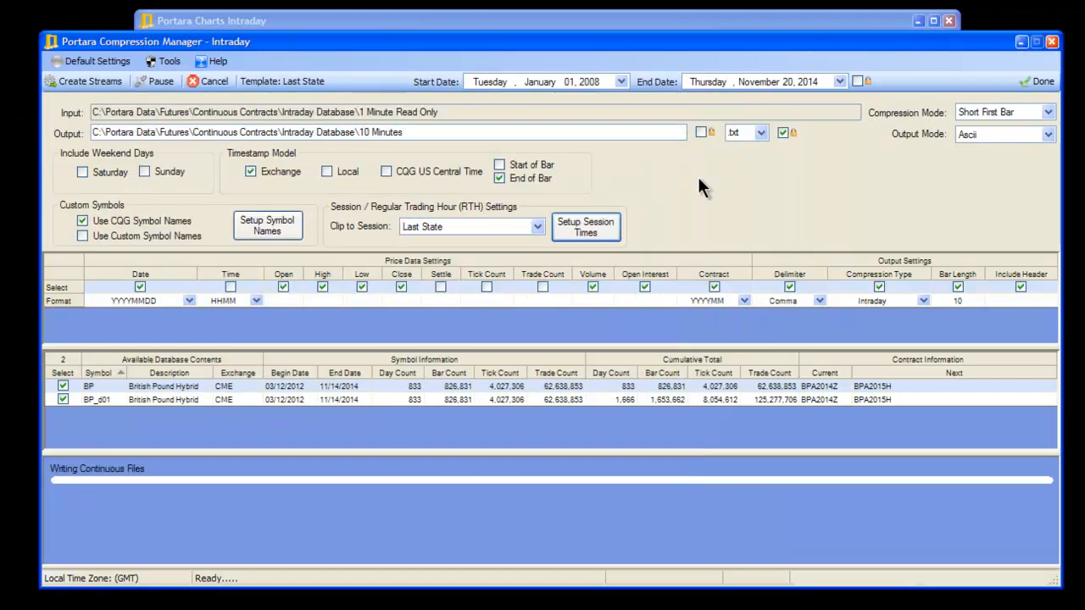
Step: Clip the compression output to the Test123 session, keep the output path unlocked, and set the compression type to Daily
left_click(537, 226)
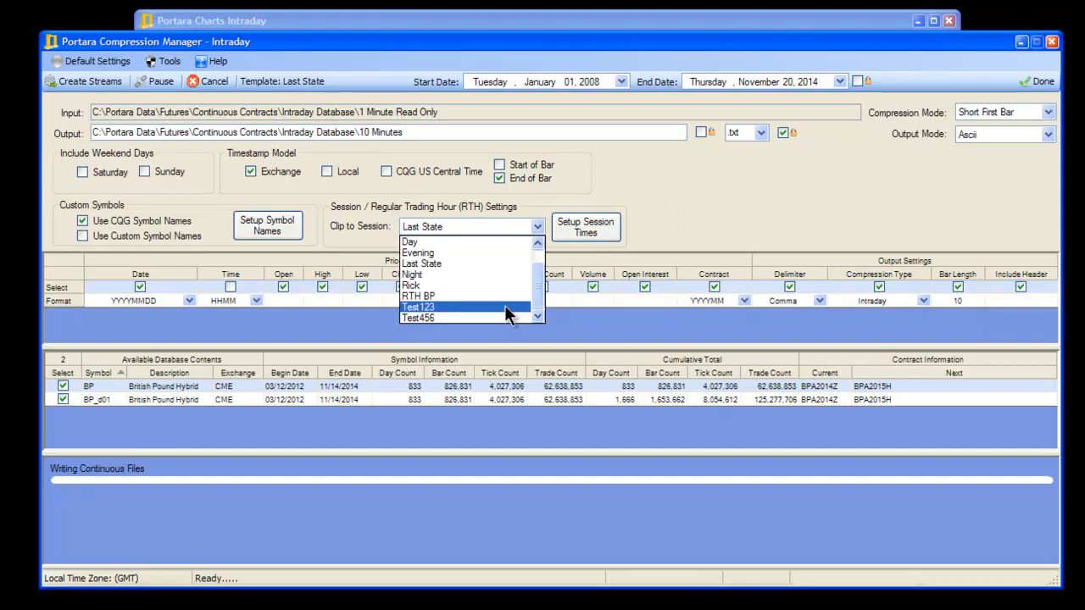
left_click(505, 307)
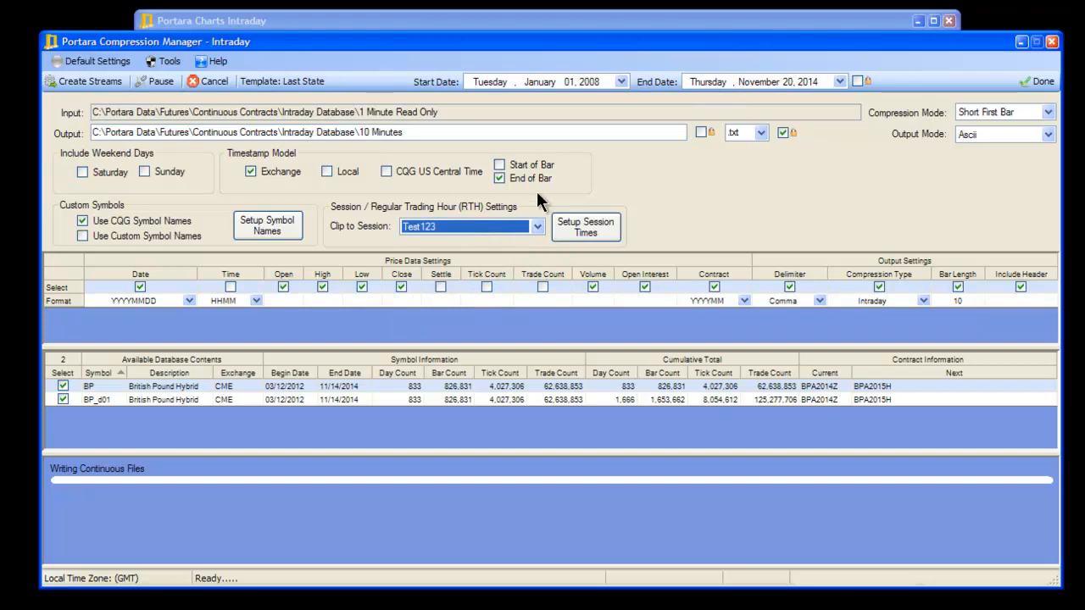
left_click(700, 132)
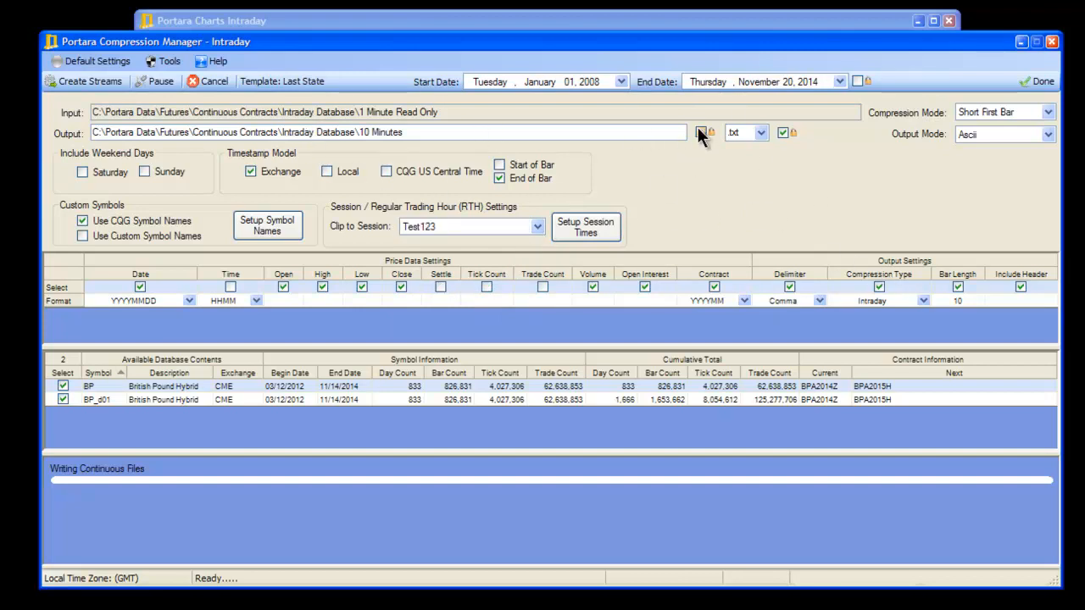
left_click(924, 300)
left_click(913, 328)
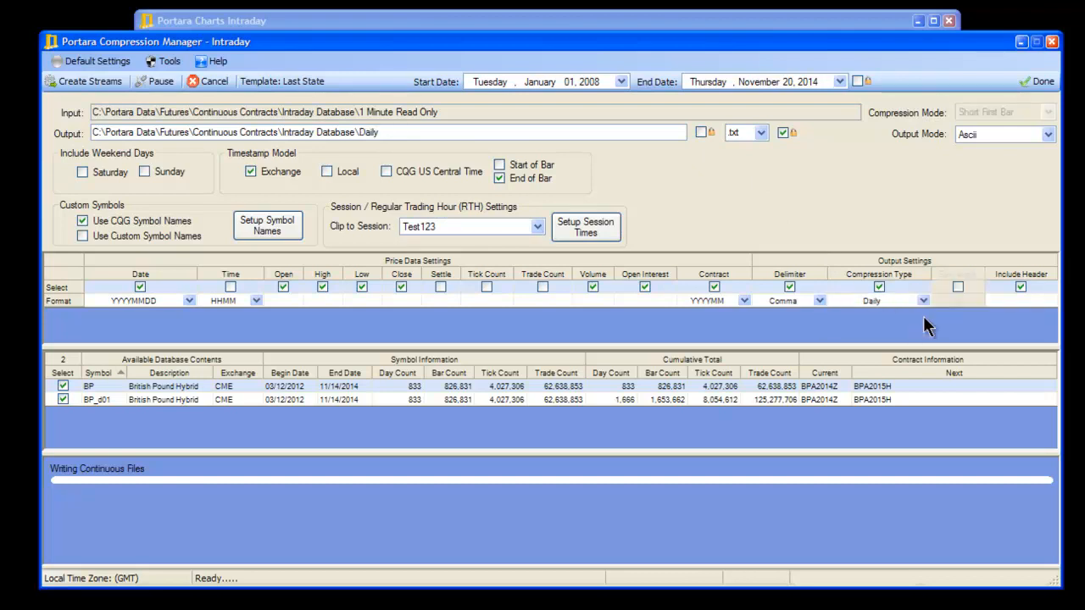
right_click(1002, 301)
left_click(885, 214)
Step: Lock the output path and rename its final folder Daily RTH
left_click(700, 133)
left_click(459, 133)
type("RTH")
Step: Save the current compression settings as a template named Test123
right_click(636, 307)
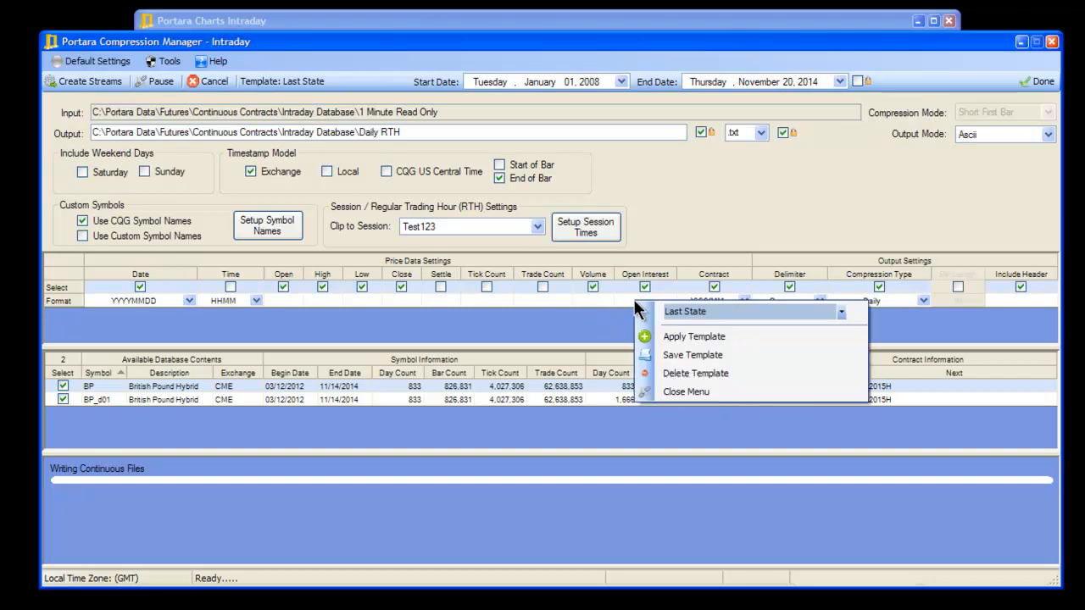
left_click(718, 312)
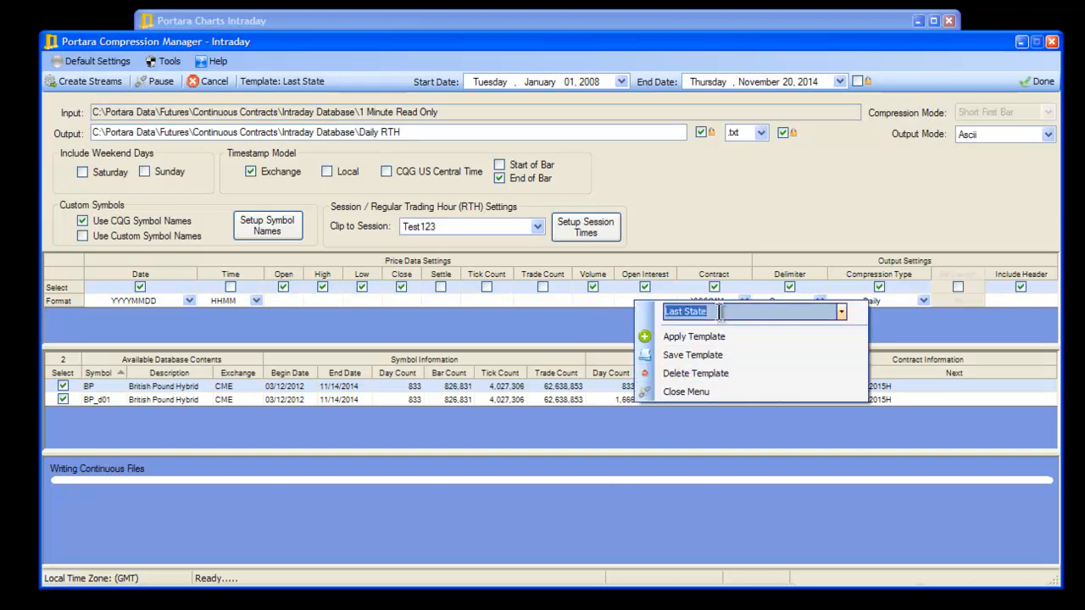
type("Test123")
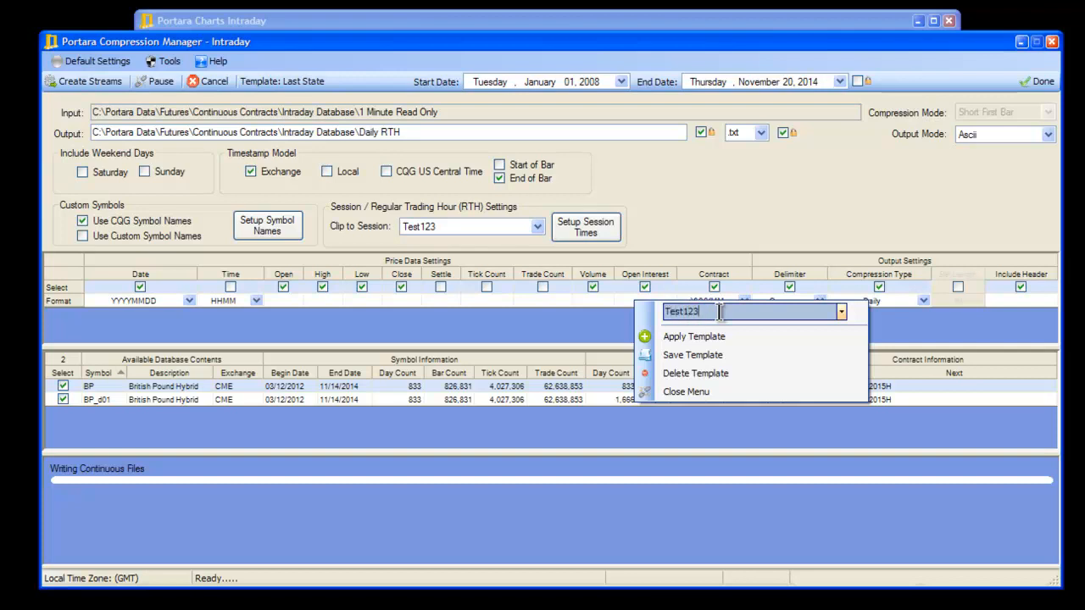
left_click(689, 355)
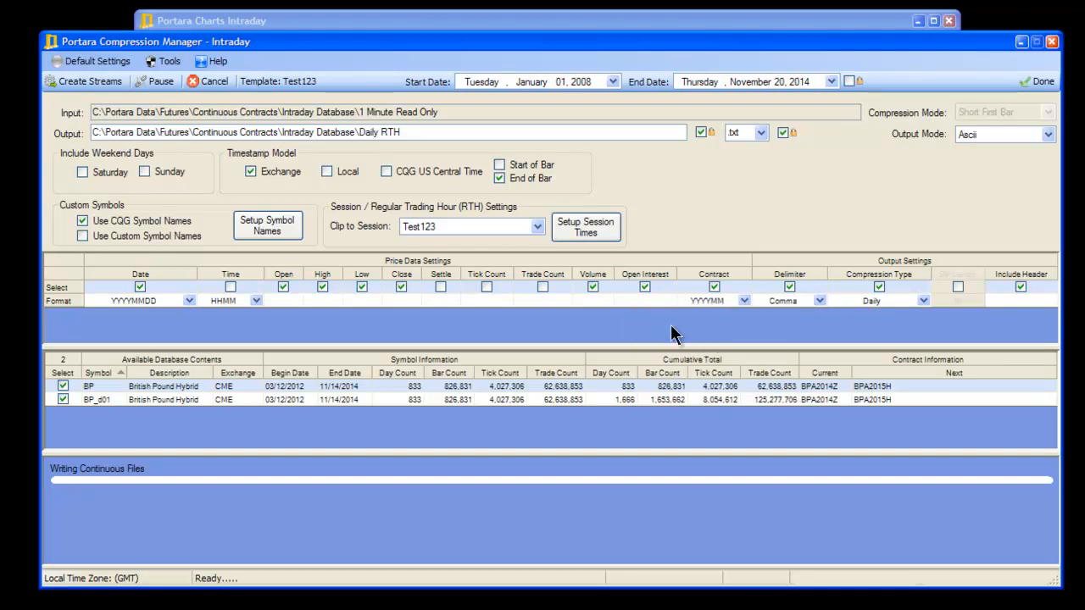
Step: Set the compression type to Intraday and unlock both the output path and the file extension so they follow the 10-minute bar length
left_click(924, 300)
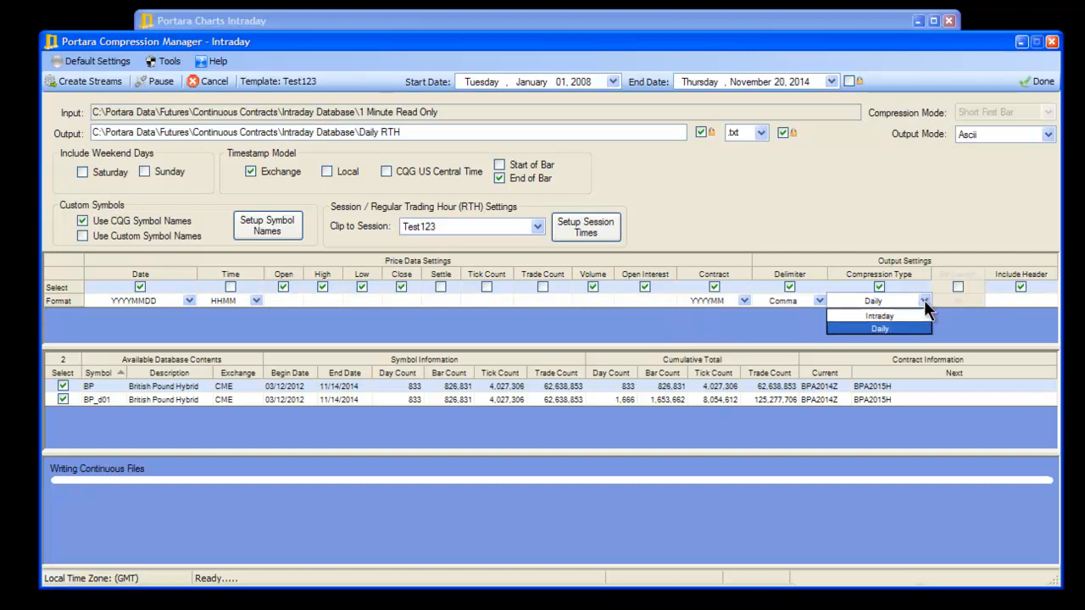
left_click(908, 317)
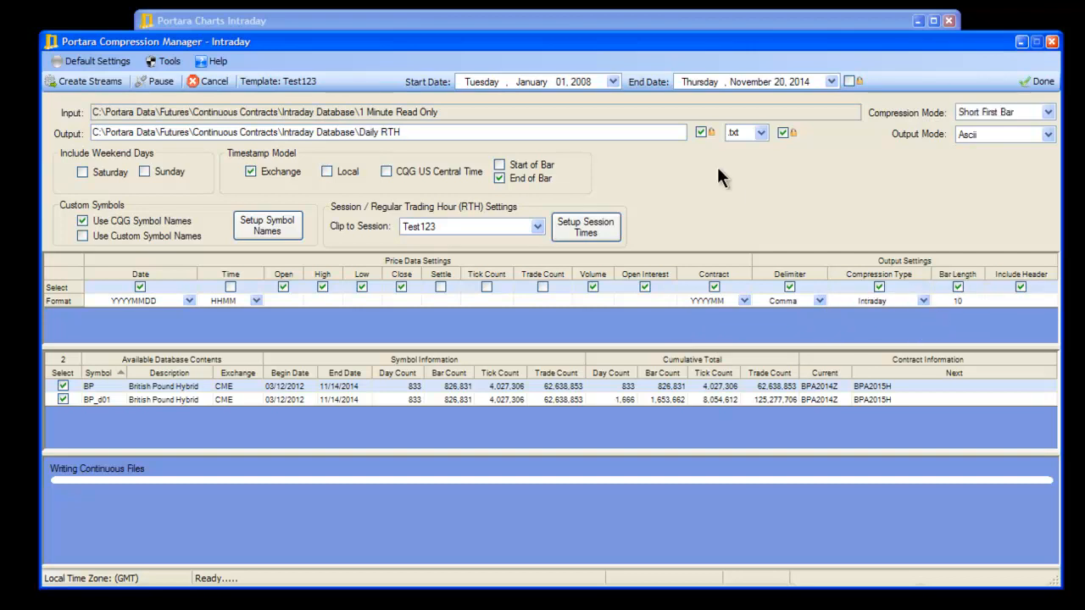
left_click(699, 132)
left_click(922, 301)
left_click(913, 314)
left_click(782, 133)
left_click(924, 301)
left_click(906, 318)
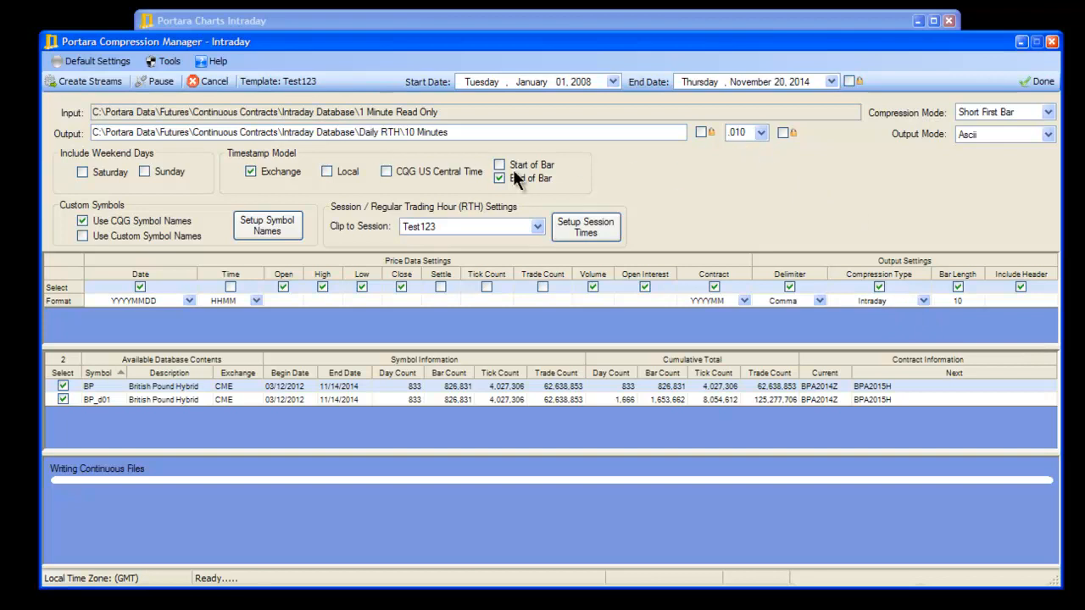
Step: Clip the output to the Test456 session and save the compression settings as a template named Test456
left_click(537, 227)
left_click(500, 318)
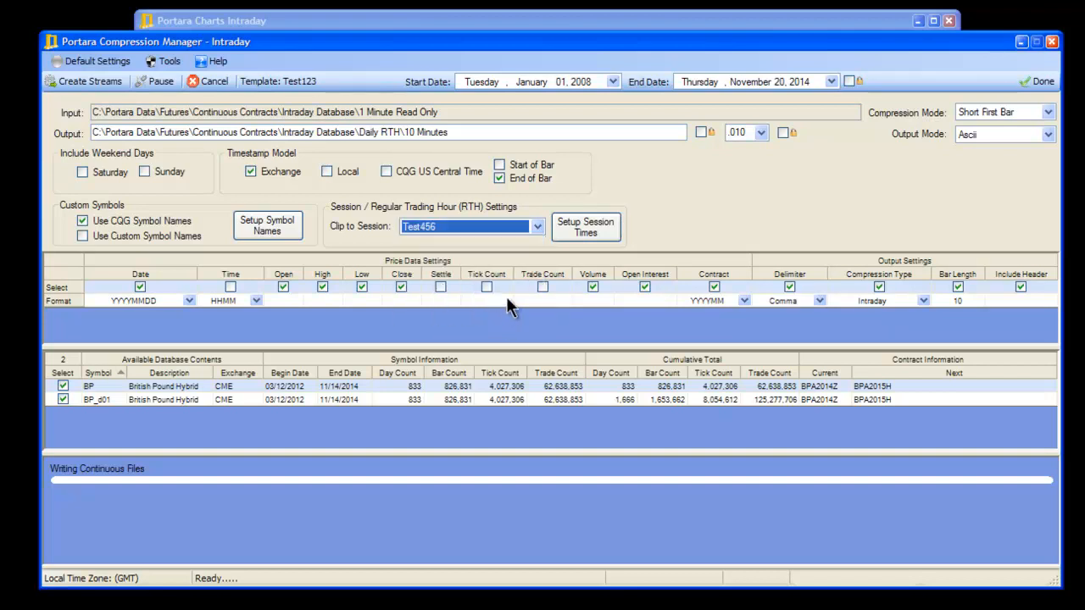
right_click(657, 296)
left_click(751, 309)
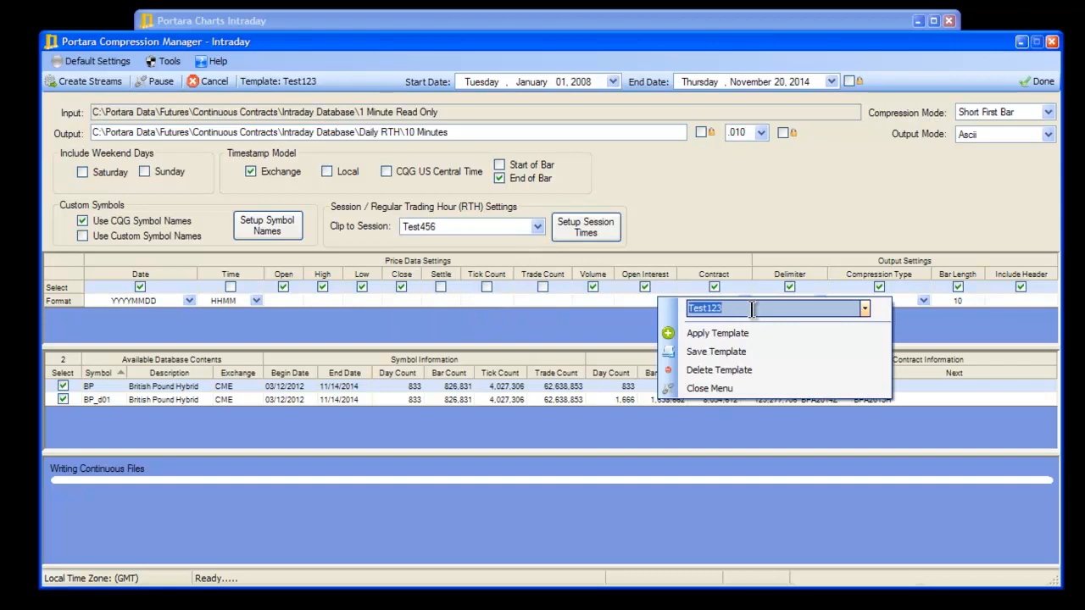
key("BackSpace")
key("BackSpace")
key("BackSpace")
type("456")
left_click(700, 350)
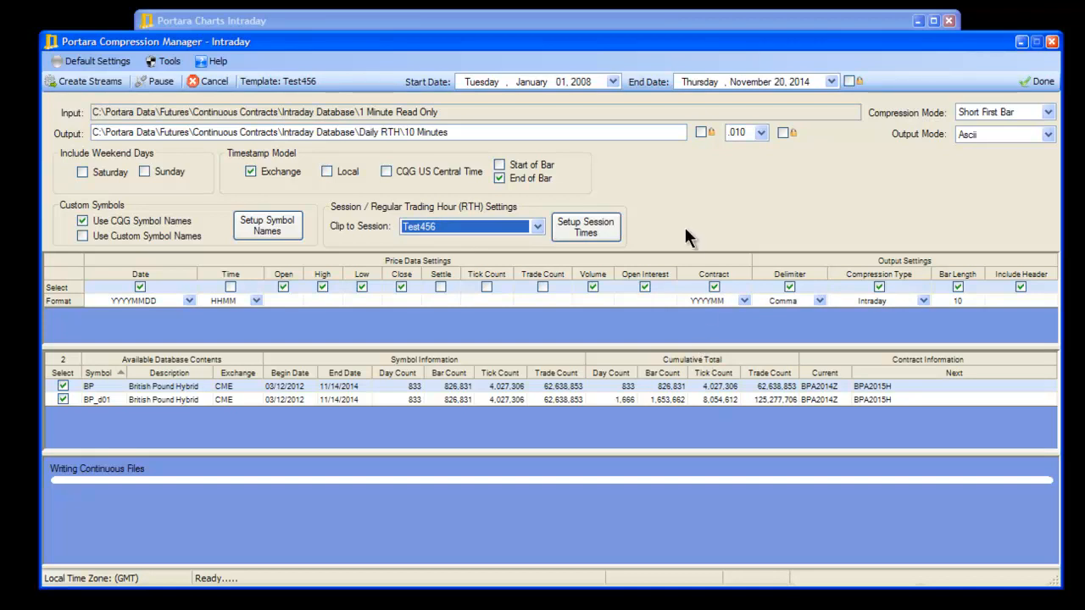
Step: Apply the Test123 template to the compression settings
right_click(664, 289)
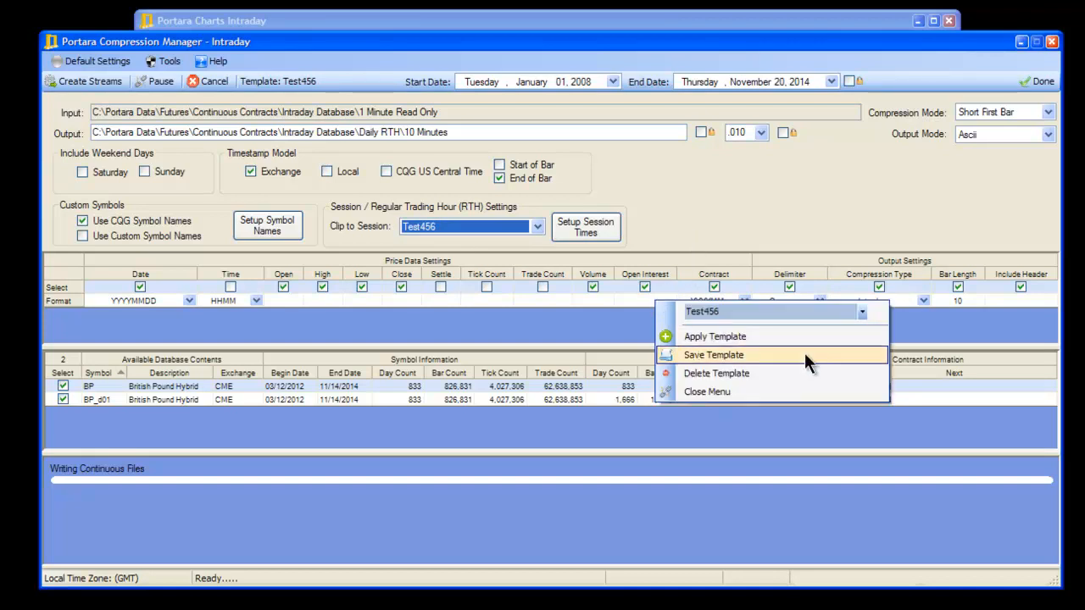
left_click(861, 311)
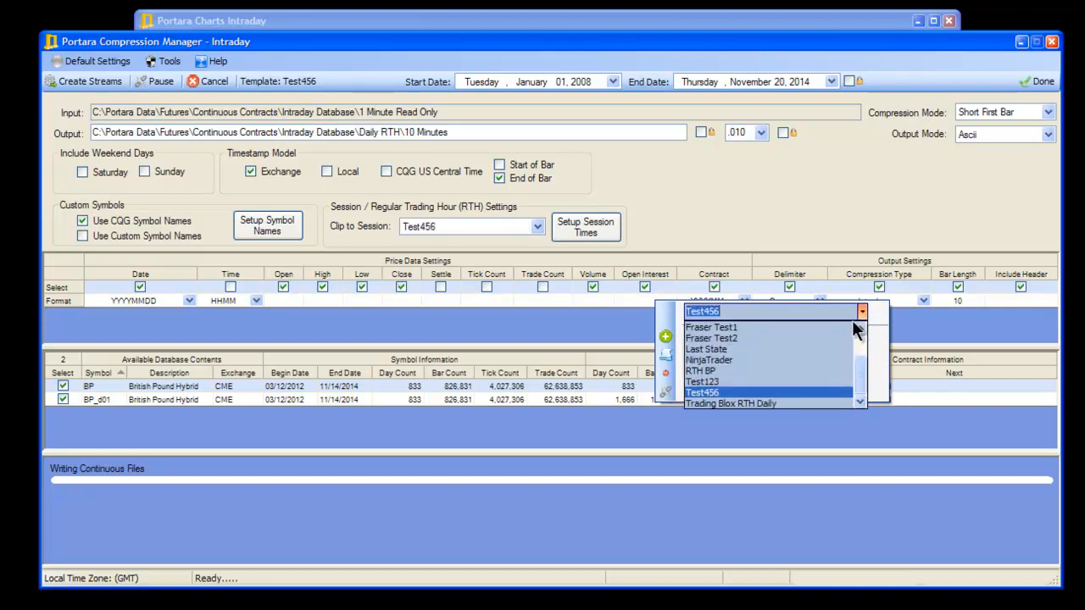
left_click(821, 381)
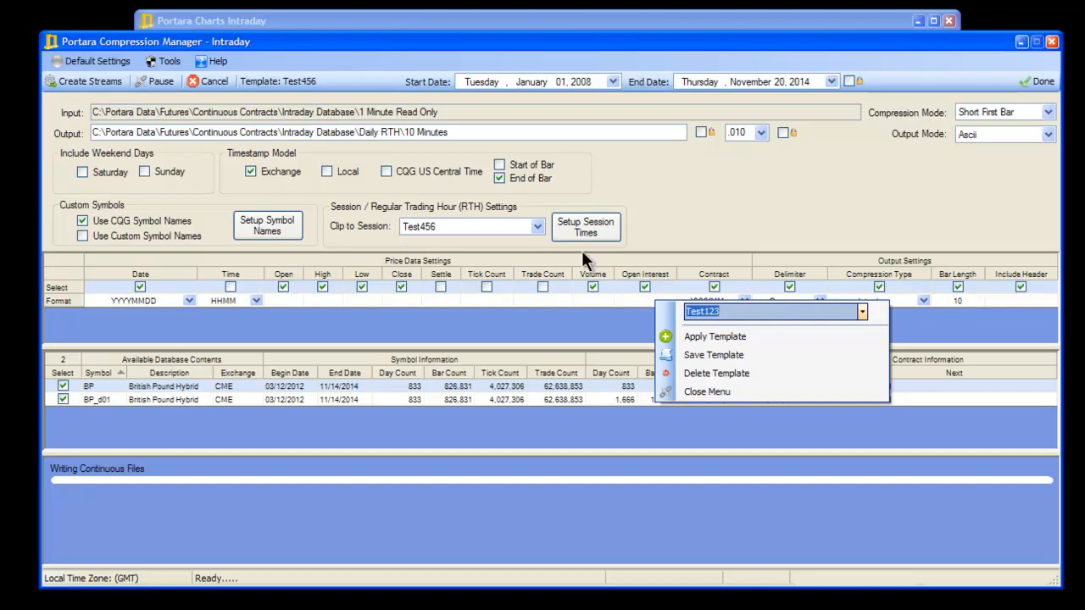
left_click(724, 335)
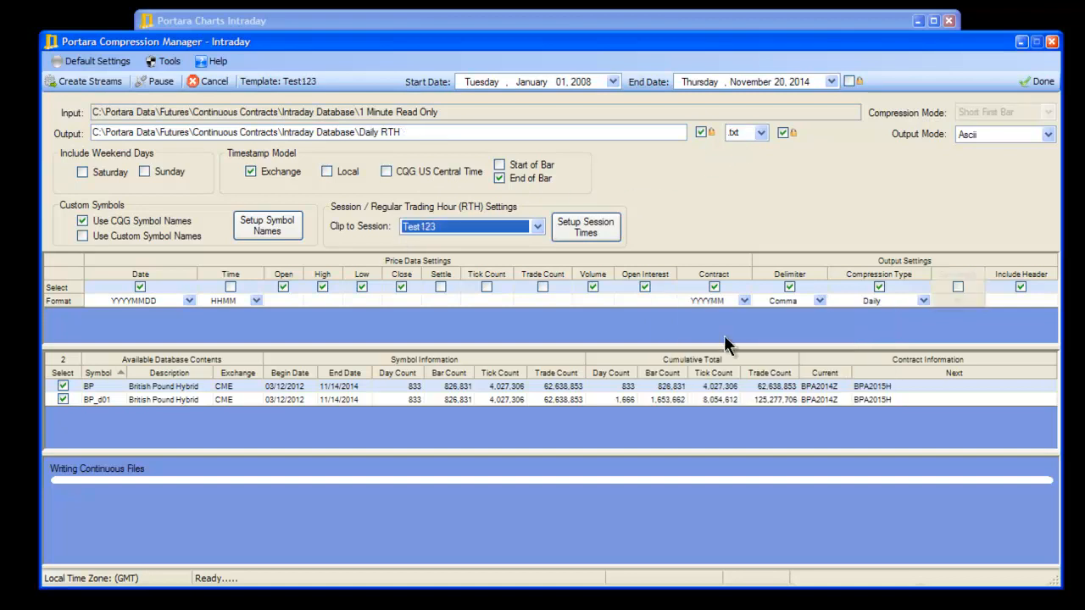
Step: Switch the compression settings to the Test456 template
right_click(649, 307)
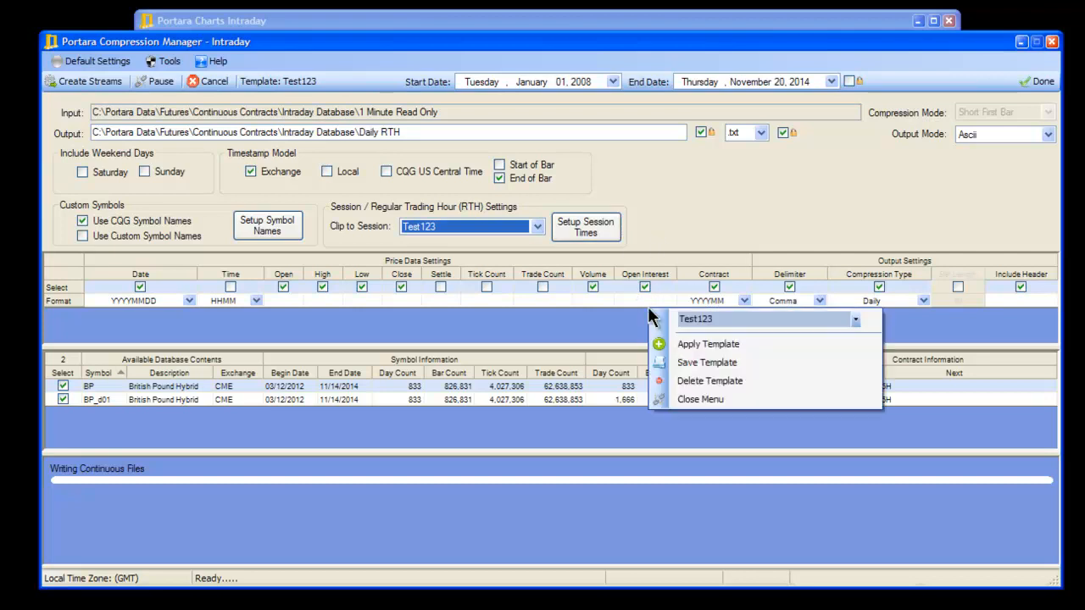
left_click(851, 318)
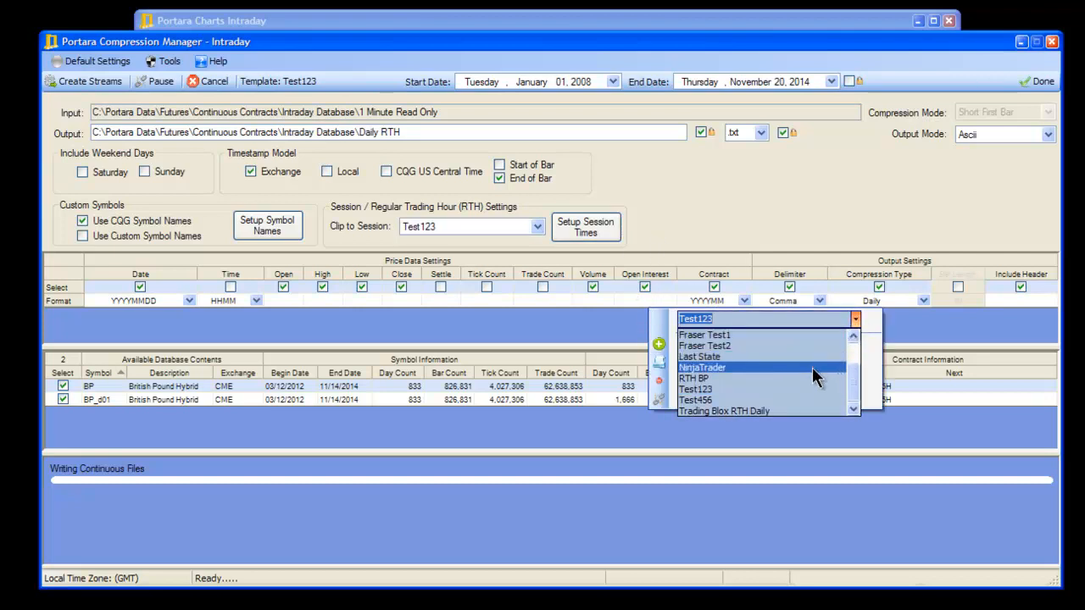
left_click(796, 396)
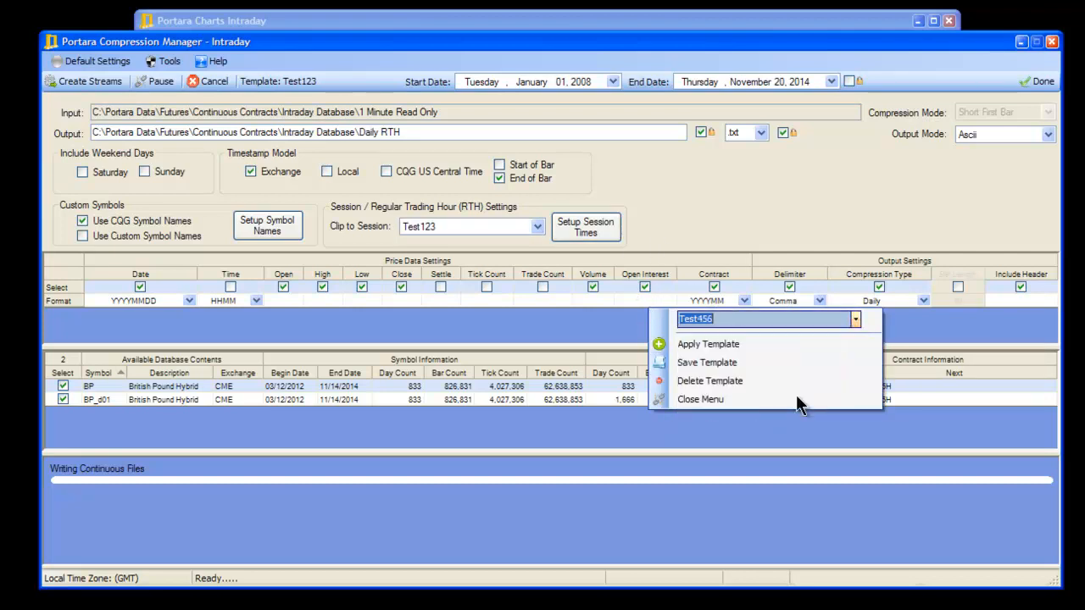
left_click(718, 344)
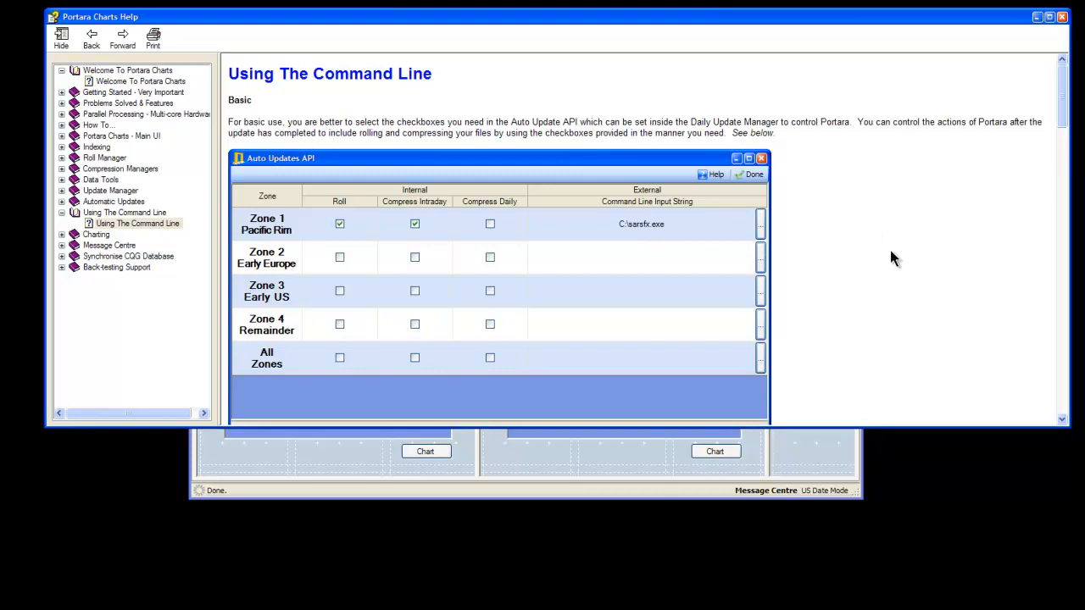
Step: Read the Using The Command Line help page, covering batch file creation, the roll and compress parameters, template syntax and the command examples
scroll(837, 217, "down", 5)
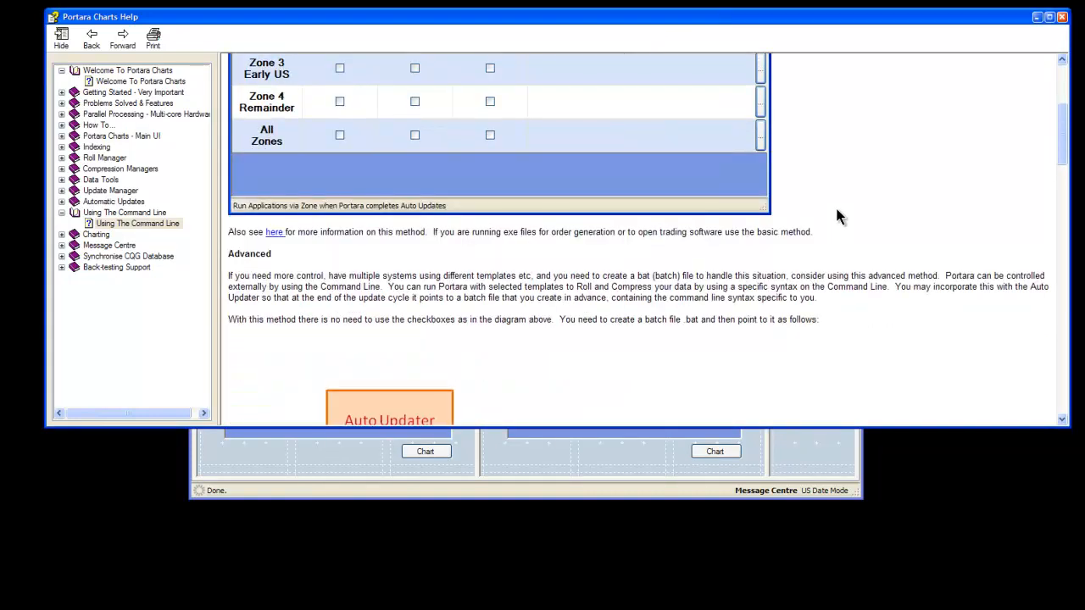
scroll(838, 217, "down", 6)
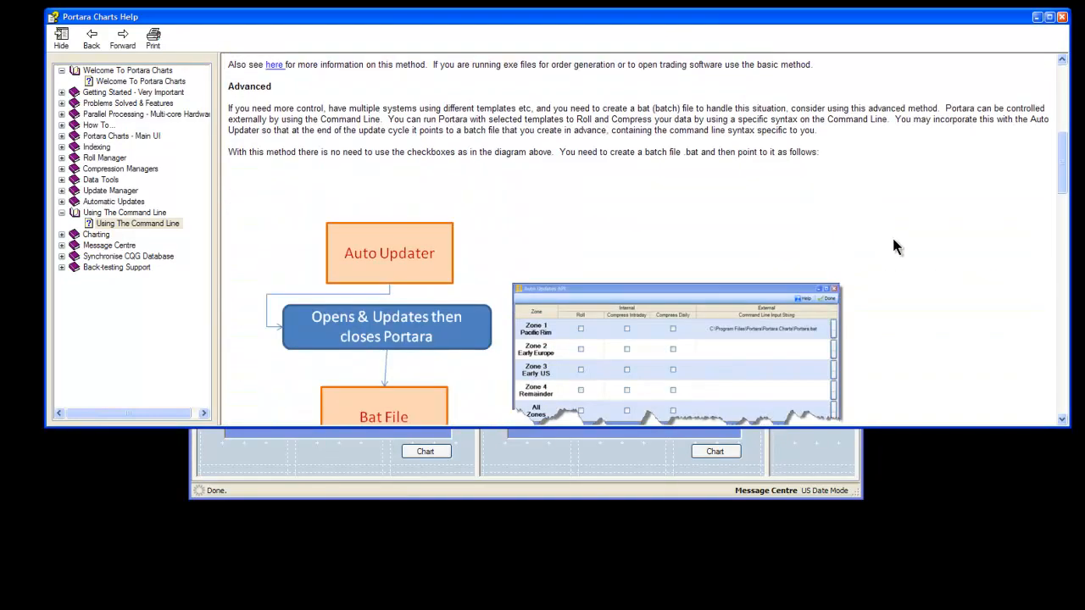
scroll(903, 246, "down", 6)
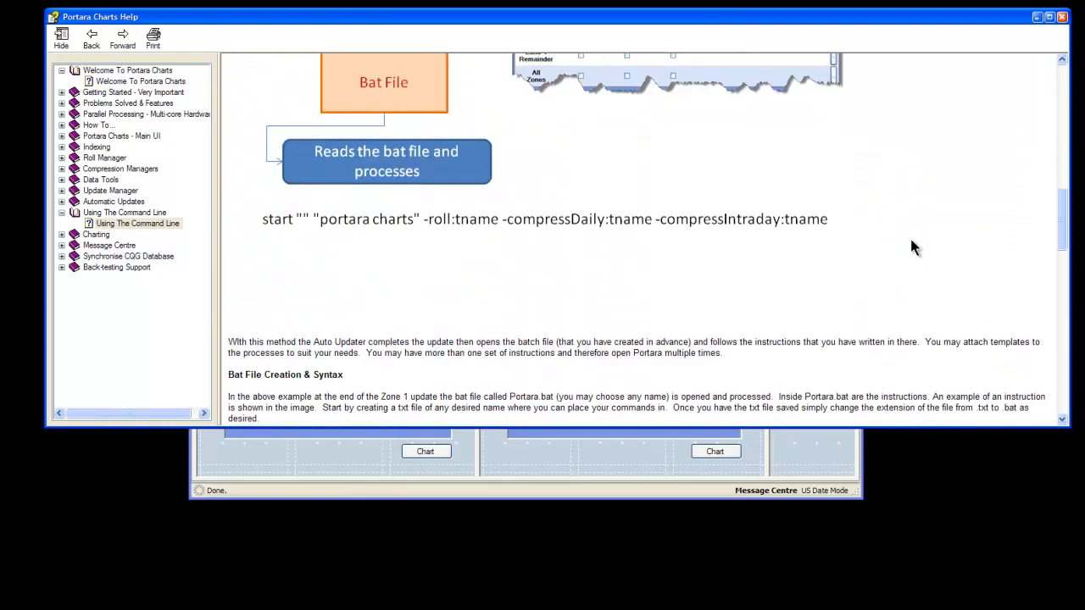
scroll(914, 247, "down", 1)
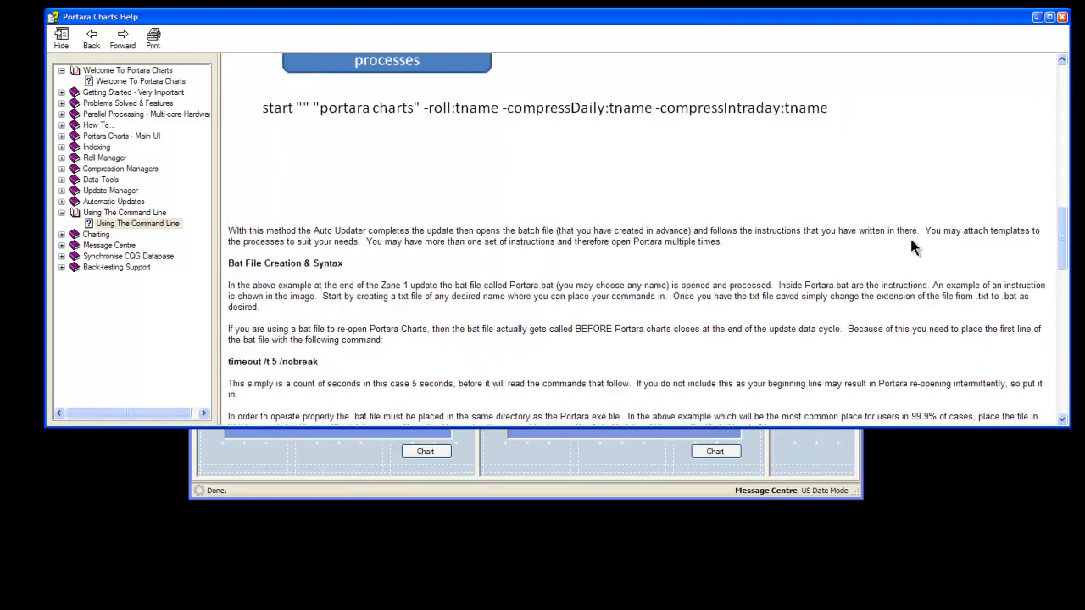
scroll(912, 245, "down", 4)
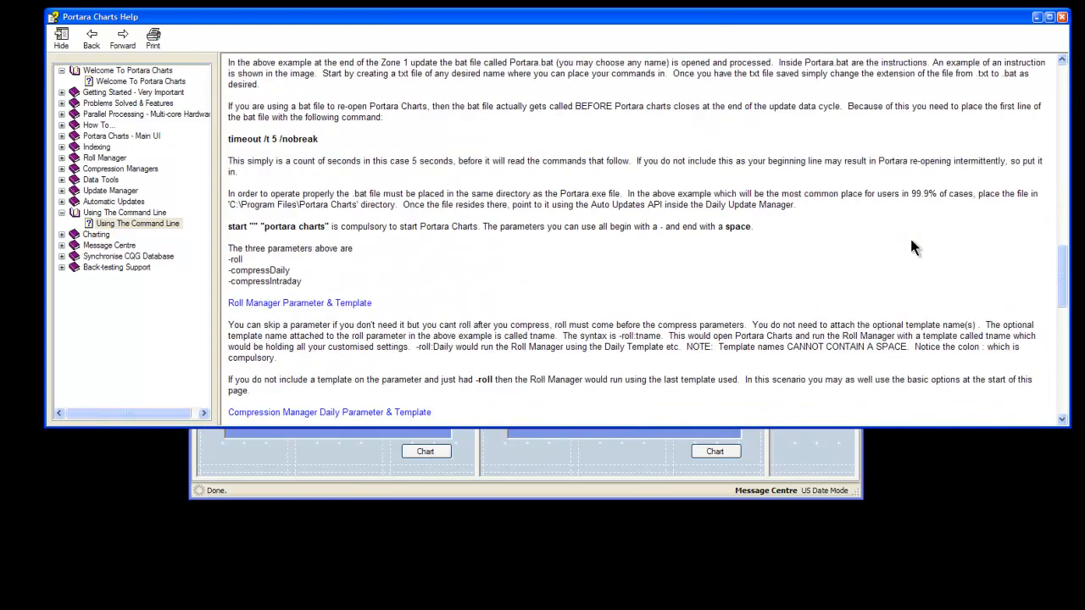
scroll(913, 246, "down", 3)
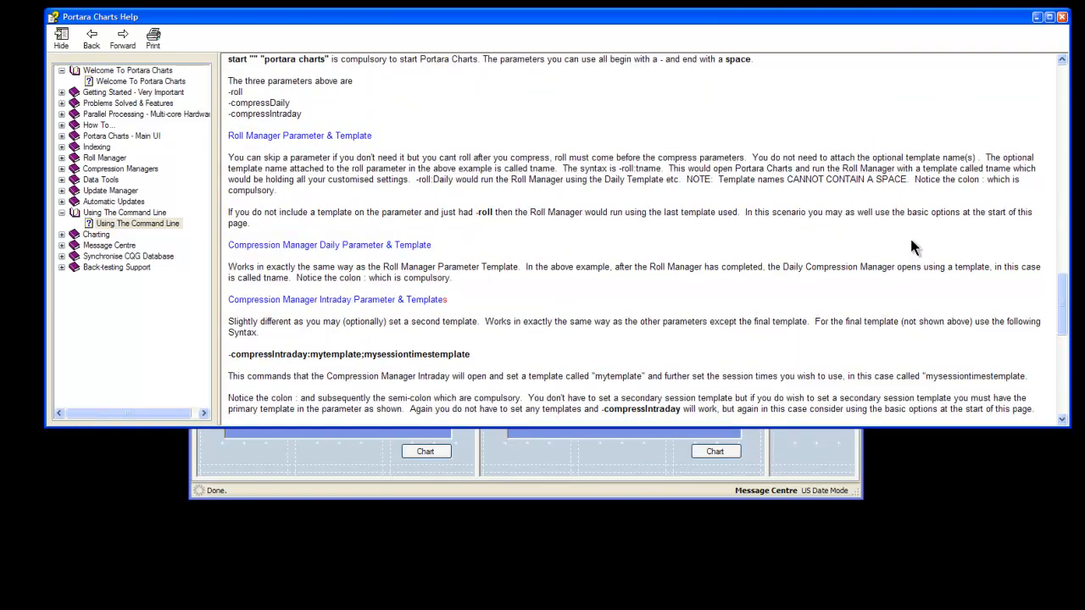
scroll(910, 246, "down", 5)
scroll(911, 239, "down", 2)
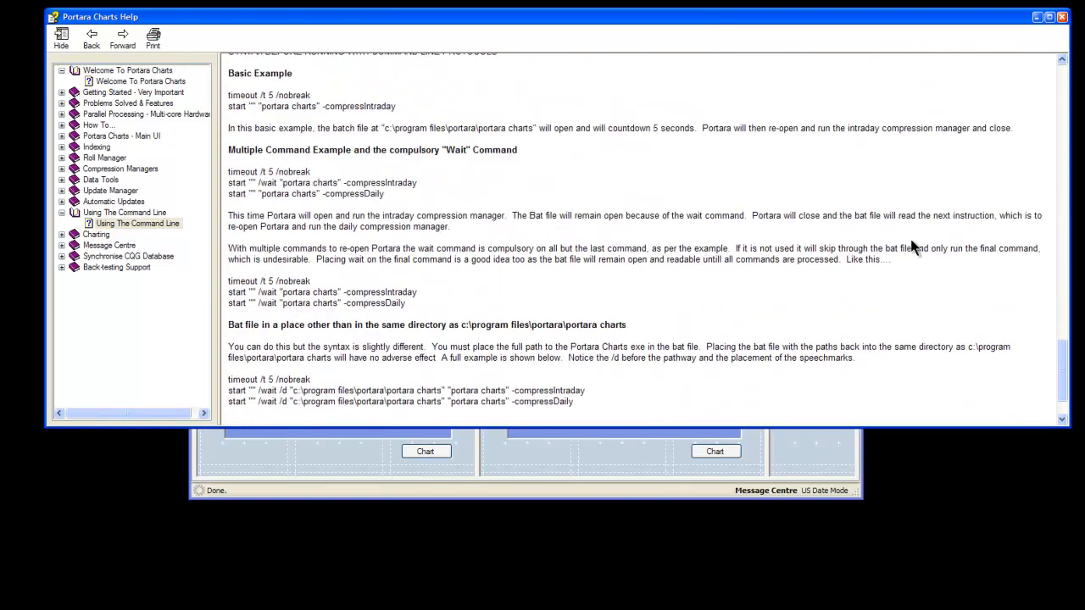
scroll(911, 245, "down", 2)
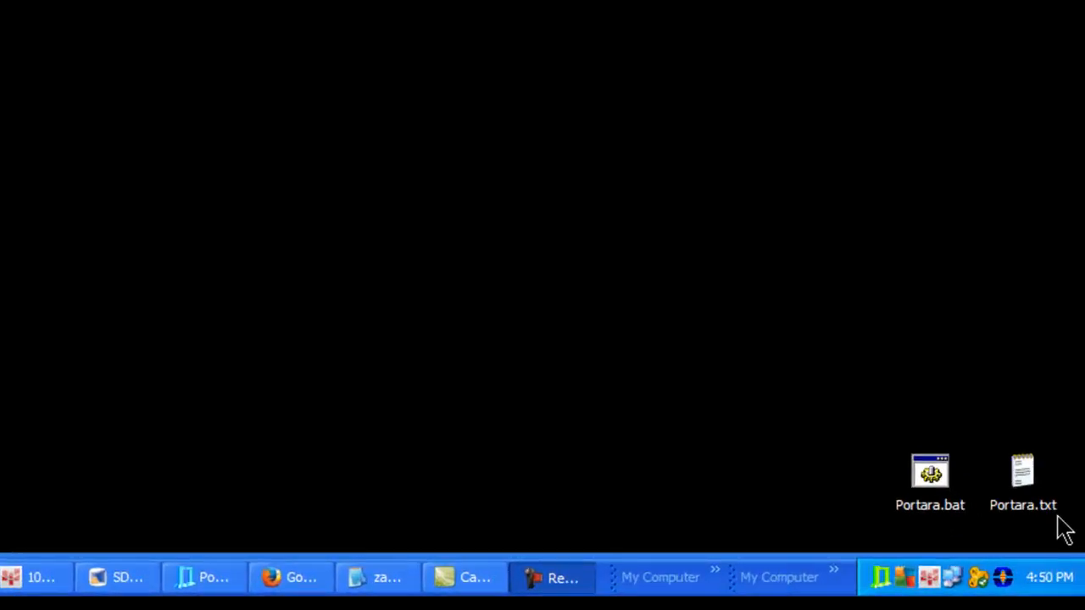
right_click(443, 41)
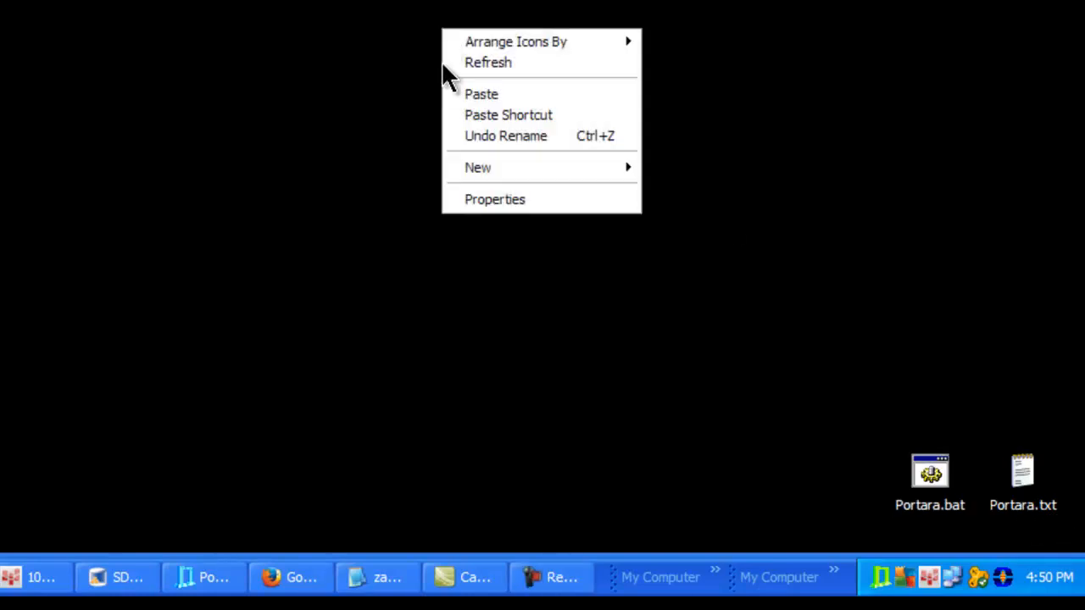
mouse_move(533, 167)
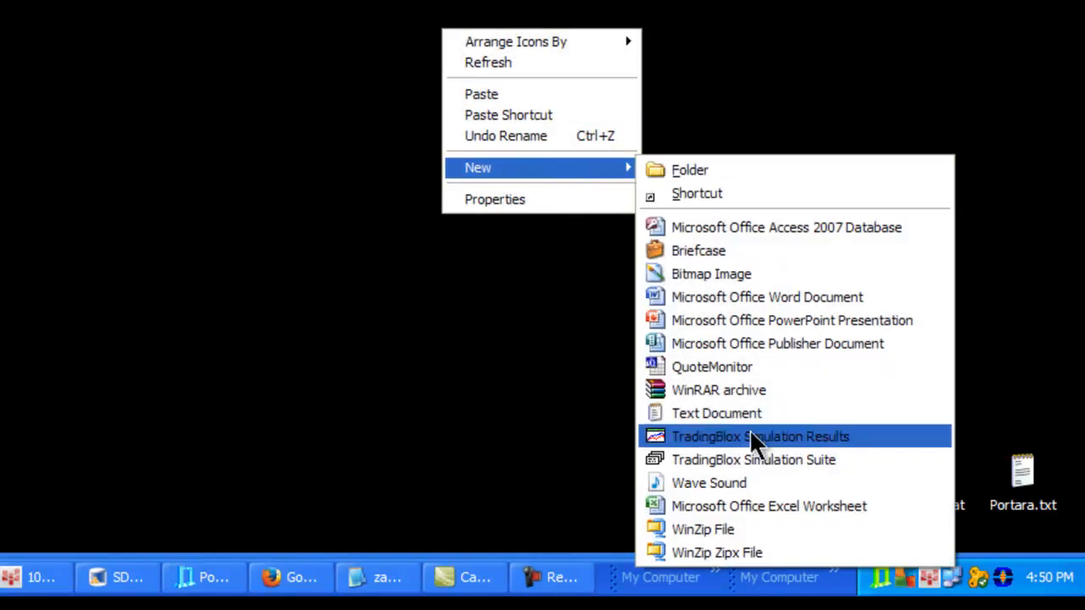
left_click(183, 315)
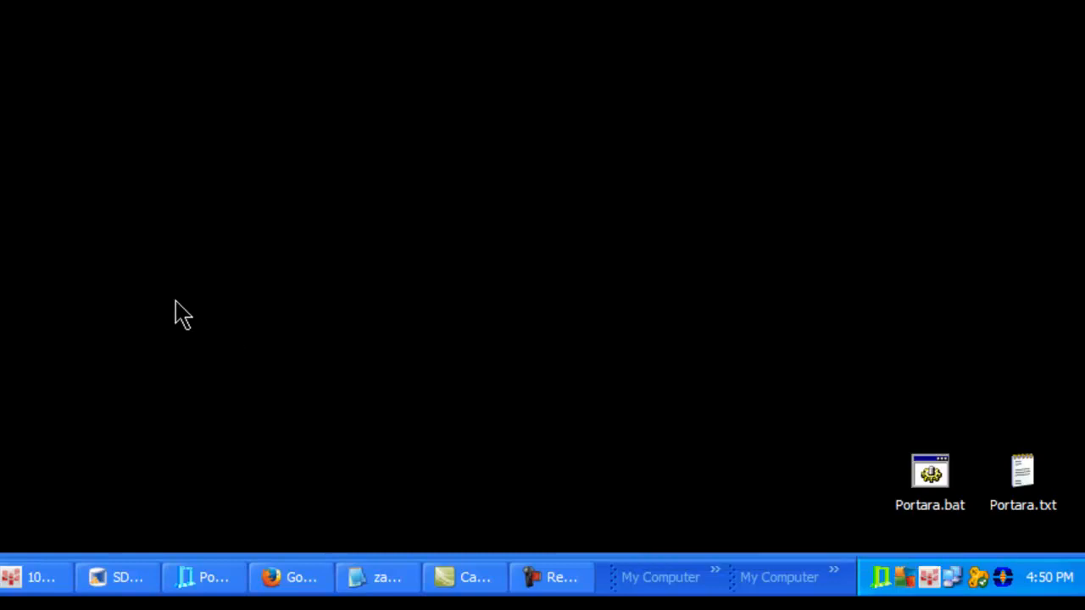
Step: Open Portara.txt from the desktop in Notepad and examine its timeout command and the delay value
double_click(1022, 479)
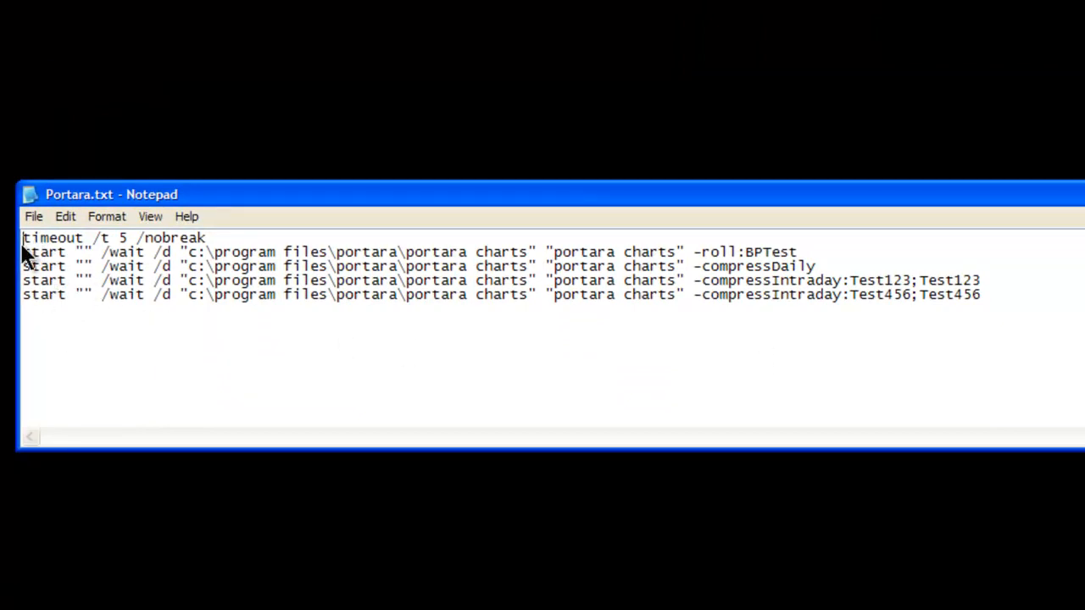
left_click_drag(23, 238, 208, 237)
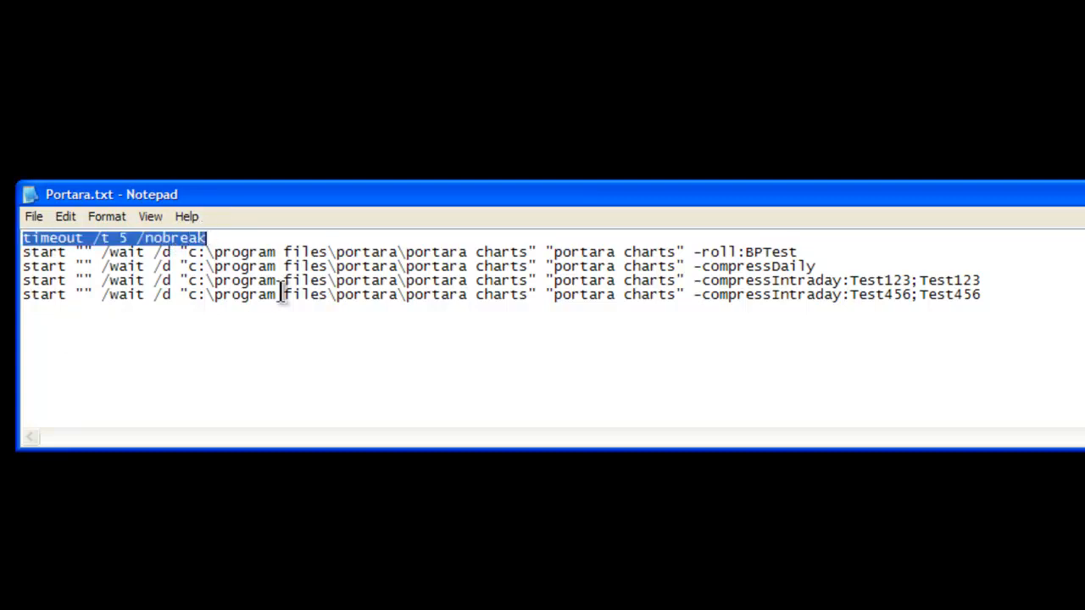
left_click(213, 265)
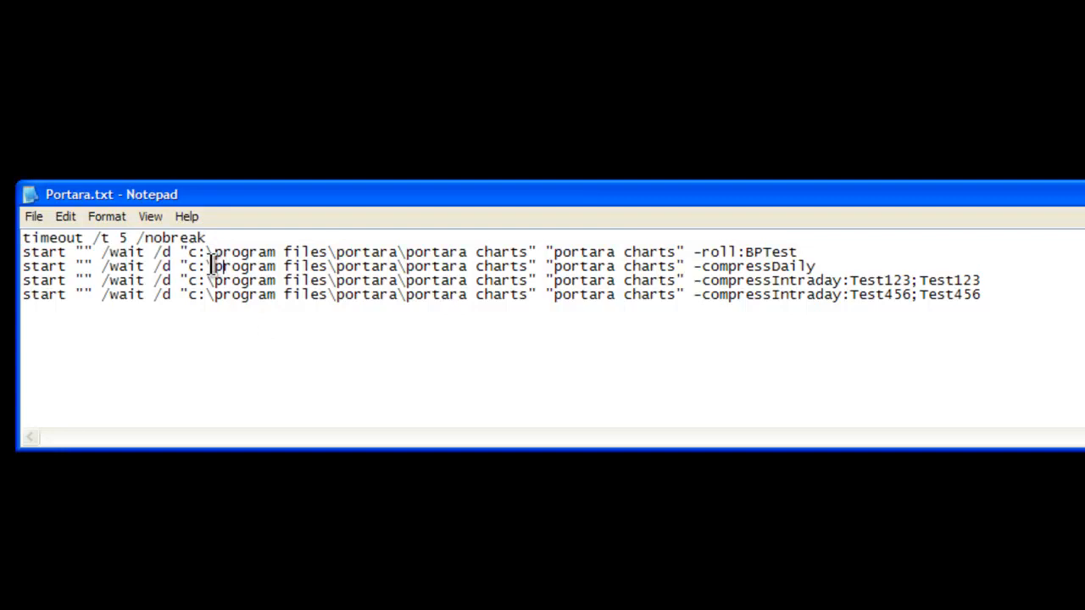
double_click(126, 238)
left_click(187, 283)
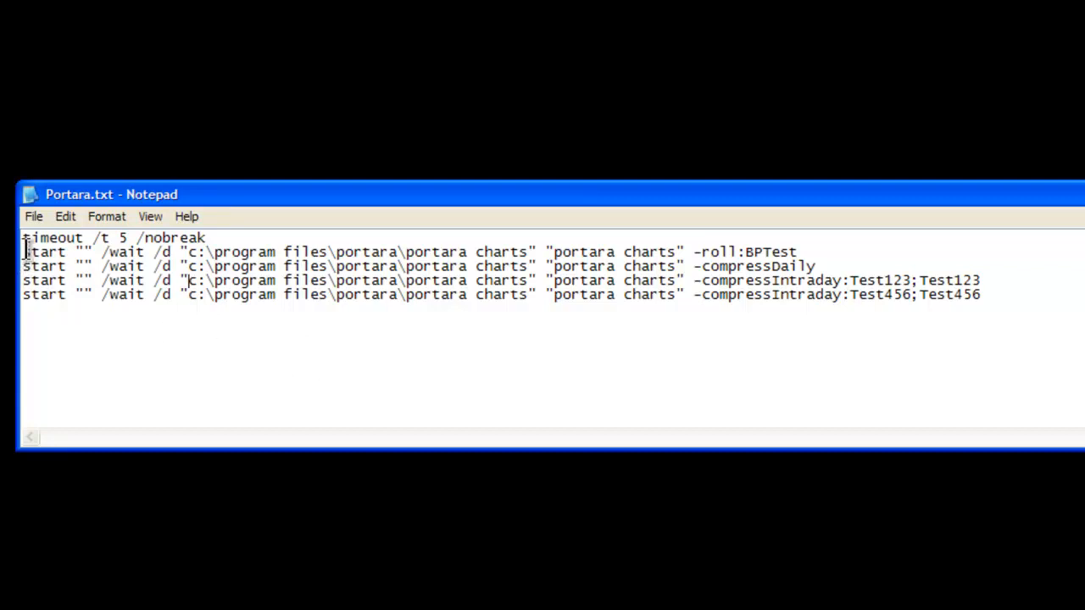
Step: Examine the first start command, including its program path, the -roll parameter, the colon and the BPTest template name
left_click_drag(24, 251, 537, 251)
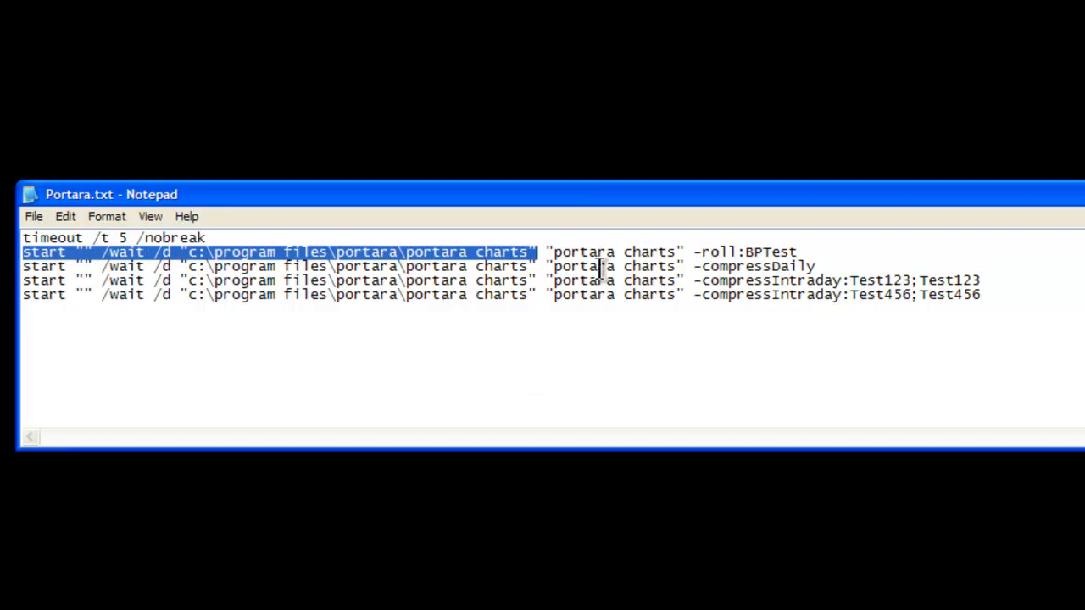
left_click(53, 252)
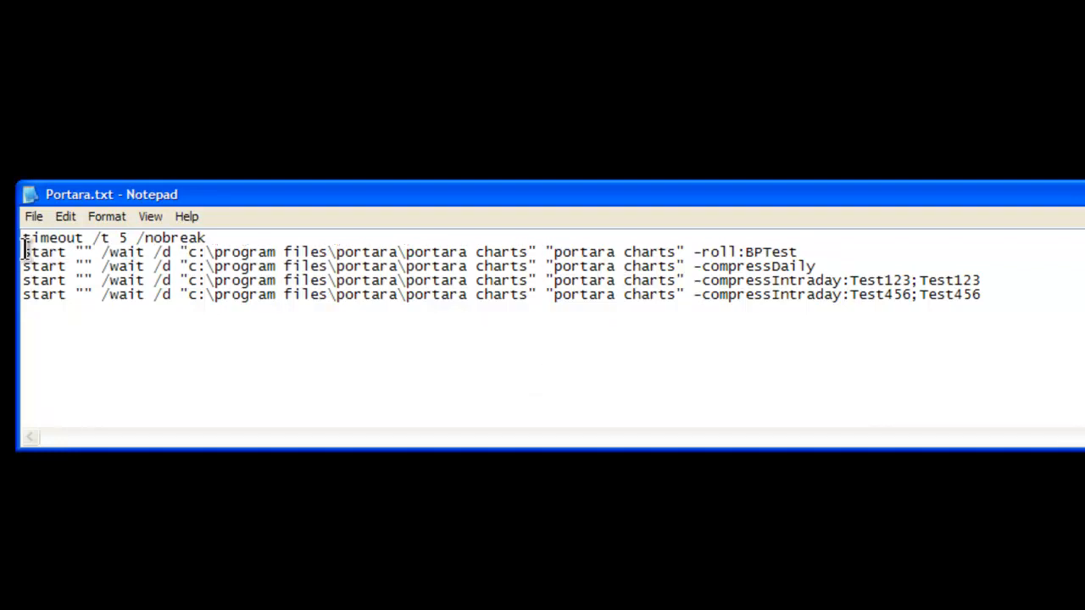
left_click_drag(23, 252, 680, 251)
left_click(661, 294)
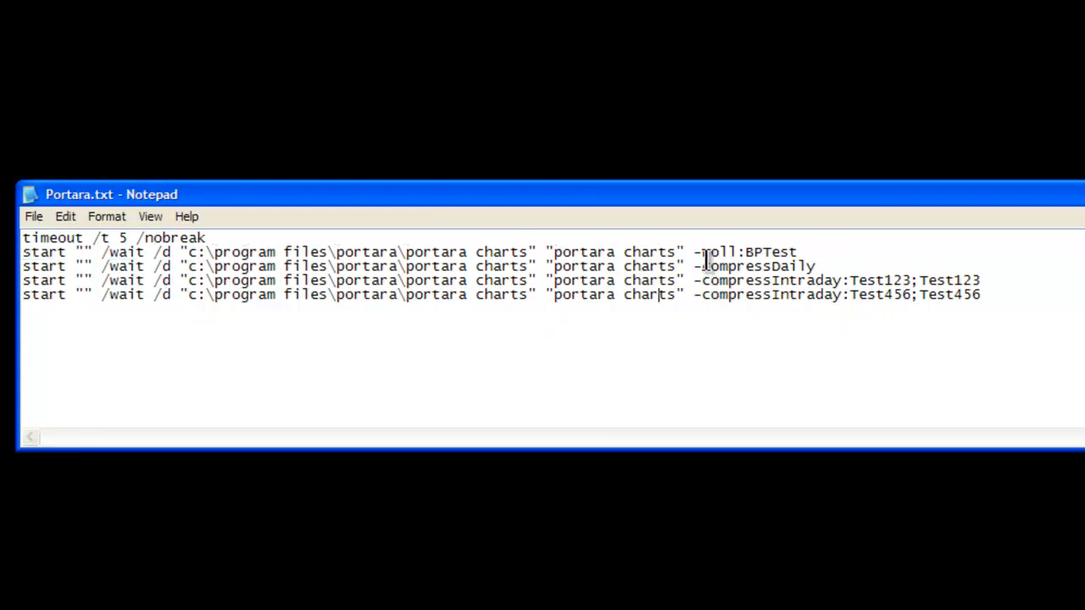
left_click_drag(694, 252, 738, 251)
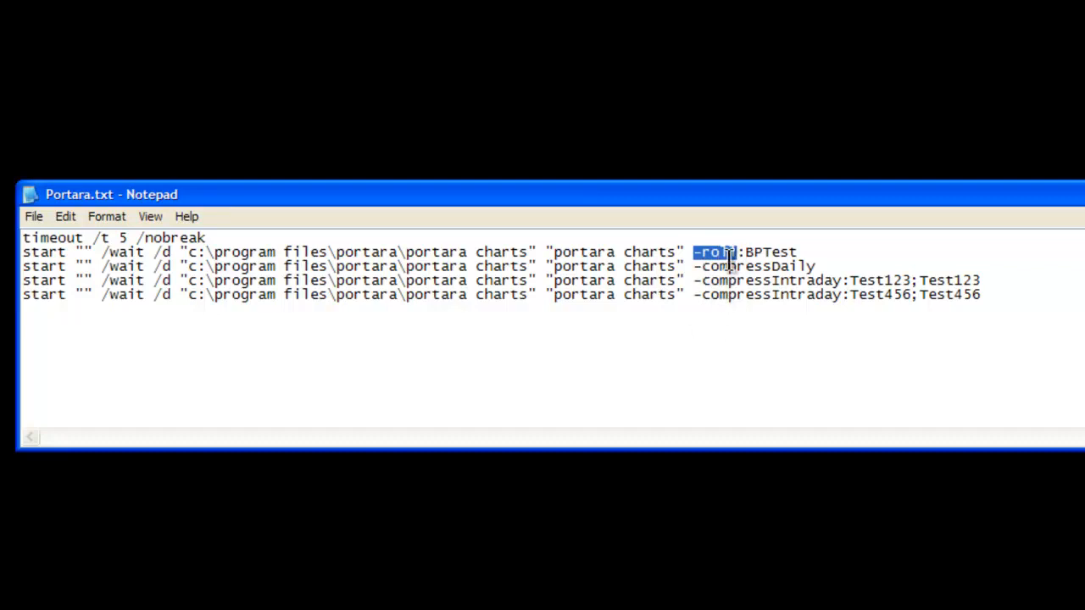
left_click(743, 266)
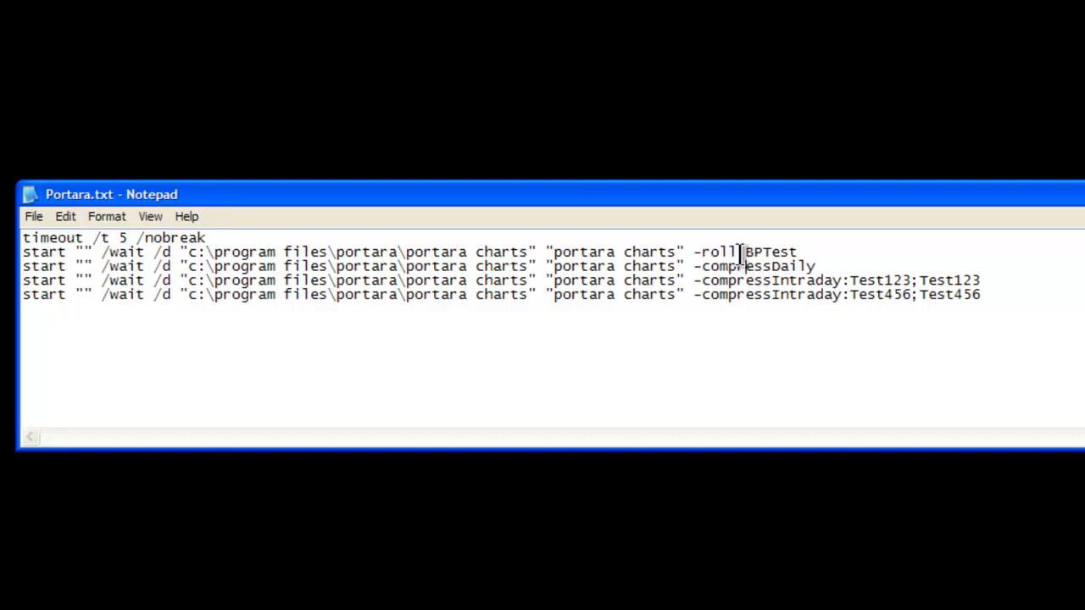
left_click_drag(738, 252, 745, 252)
type(":")
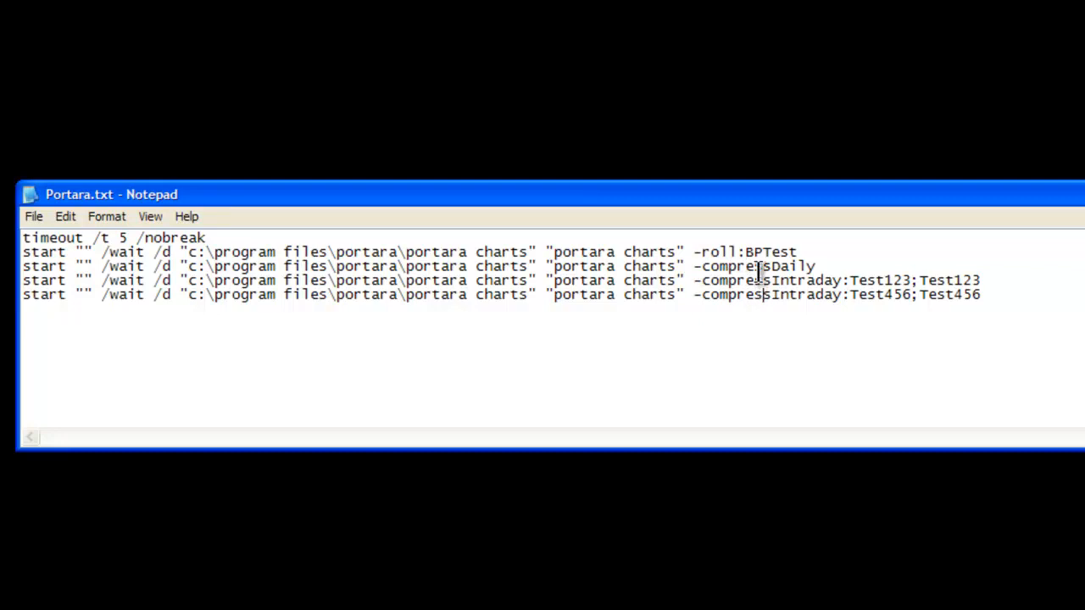
left_click_drag(745, 252, 792, 251)
left_click(826, 252)
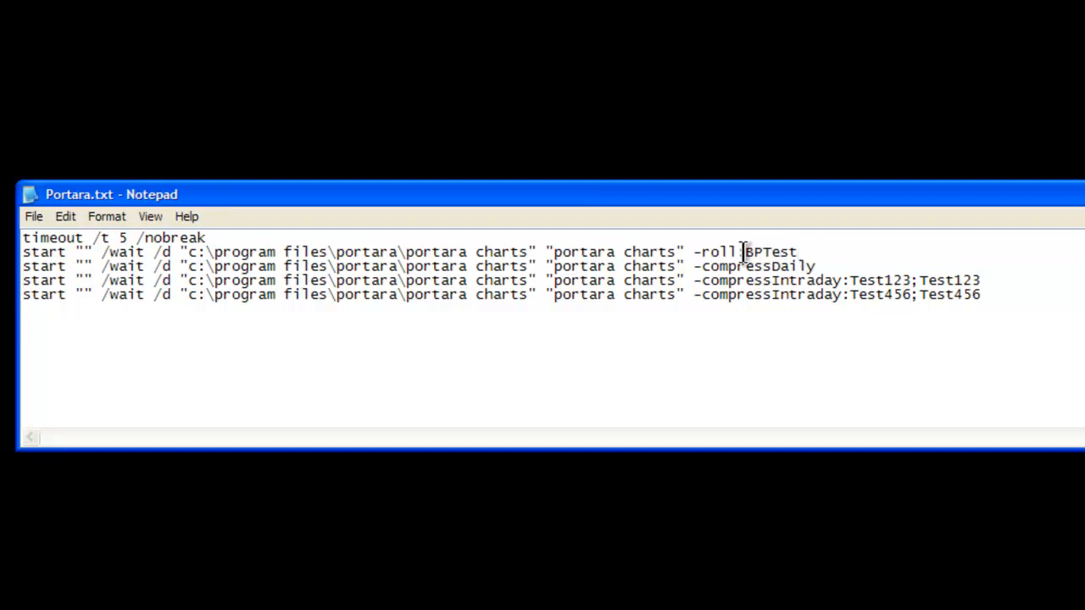
Step: Try removing :BPTest from the end of the -roll command, and restore it
left_click_drag(739, 252, 800, 251)
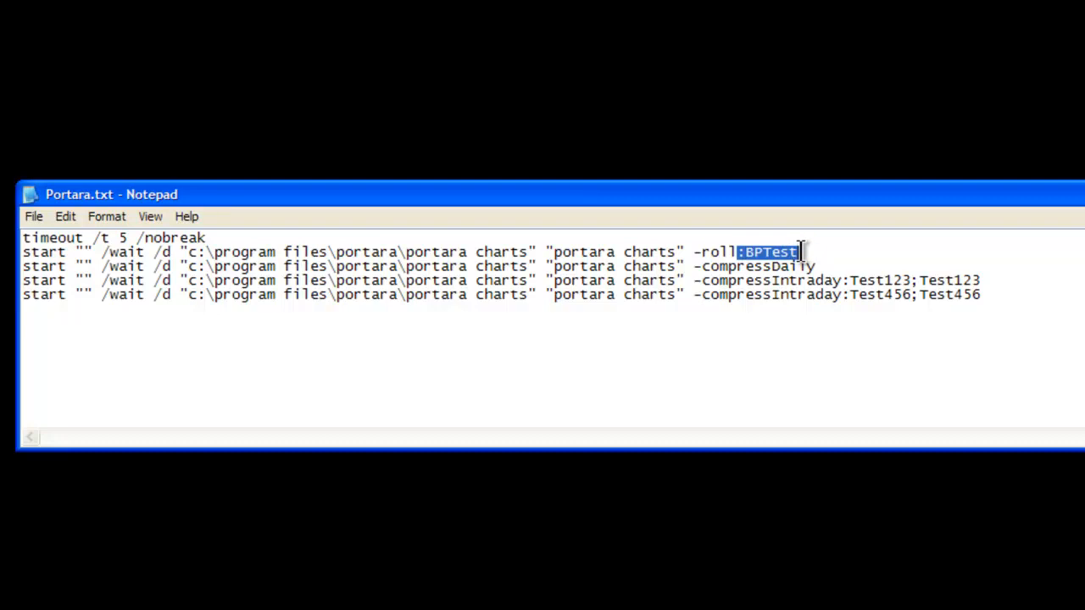
key("Delete")
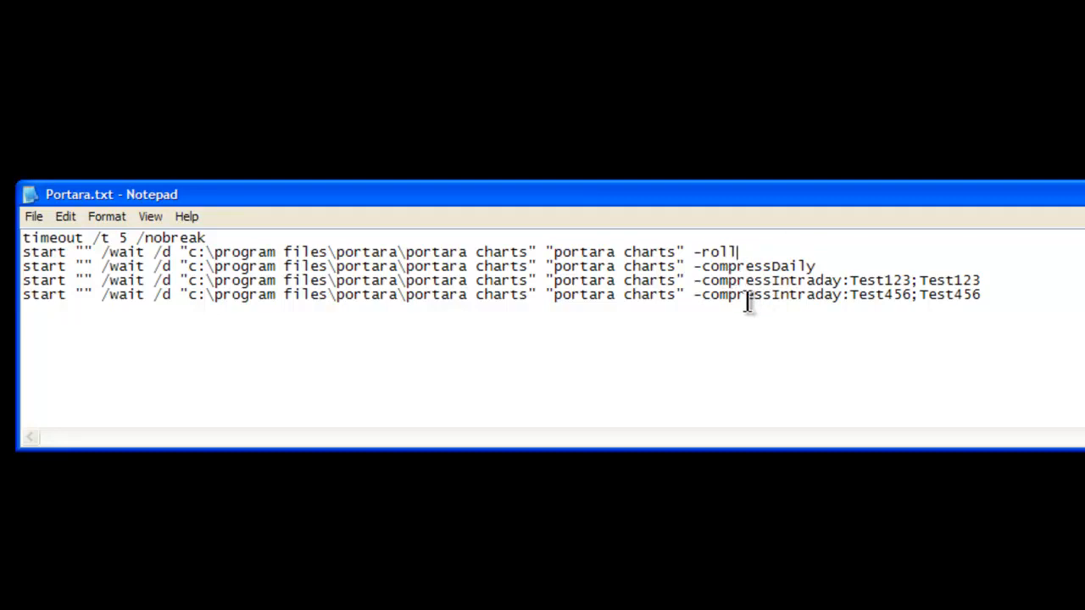
key("ctrl+z")
left_click(795, 296)
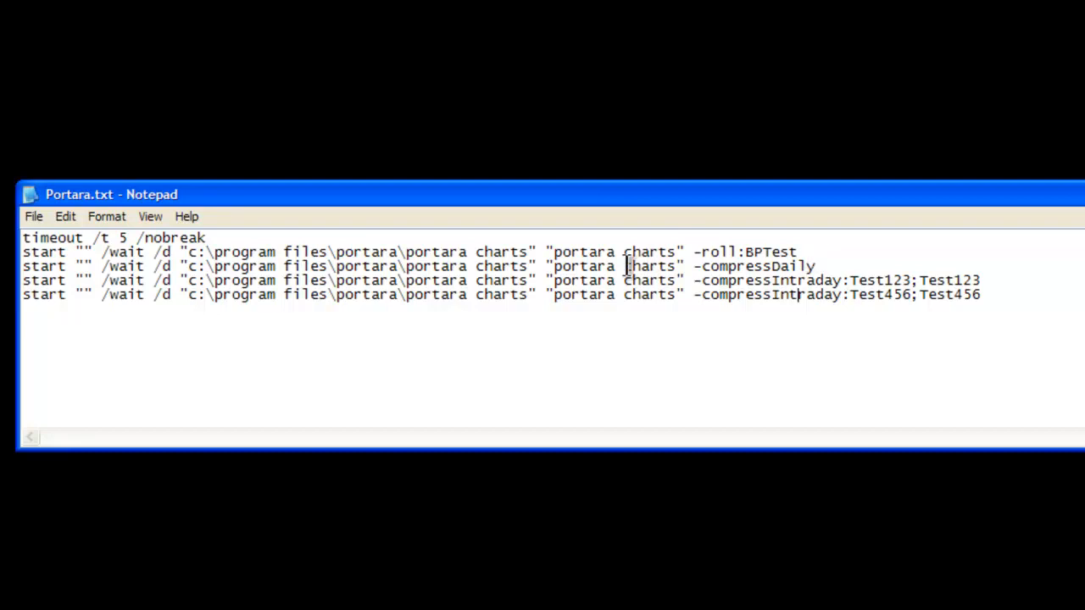
Step: Review the -compressDaily command, try appending the placeholder template :ssj to it, and remove the placeholder
left_click_drag(24, 266, 833, 266)
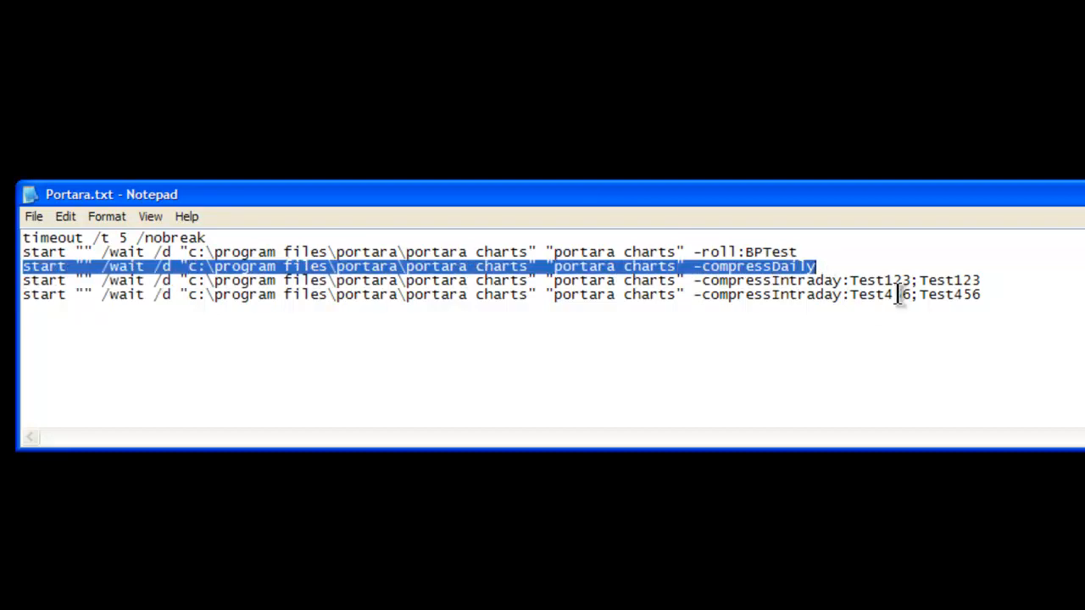
left_click(854, 292)
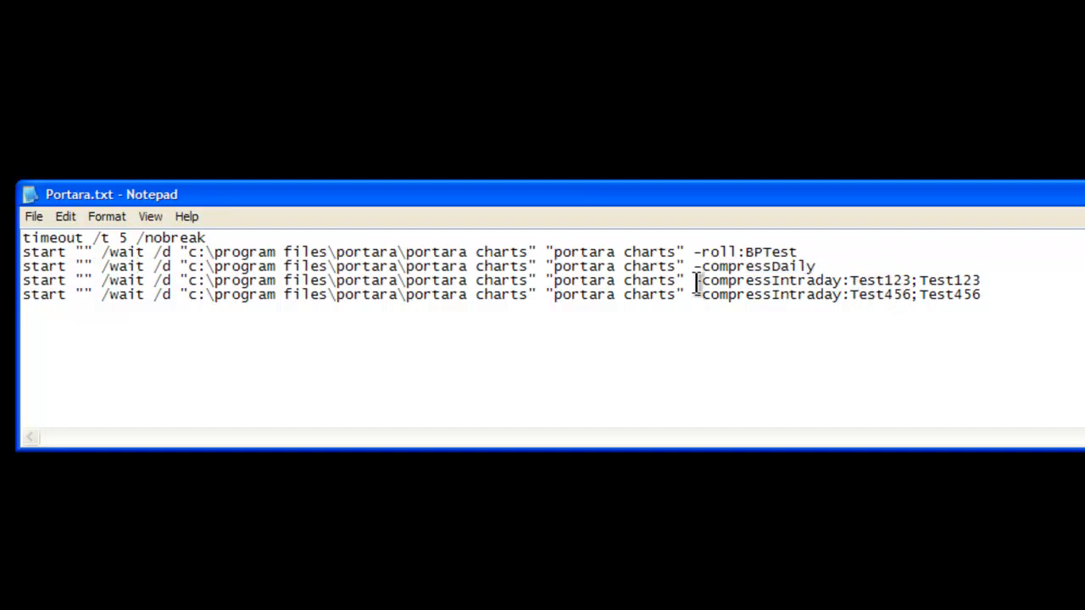
left_click(819, 265)
type(":")
type("ssj")
key("BackSpace")
key("BackSpace")
key("BackSpace")
key("BackSpace")
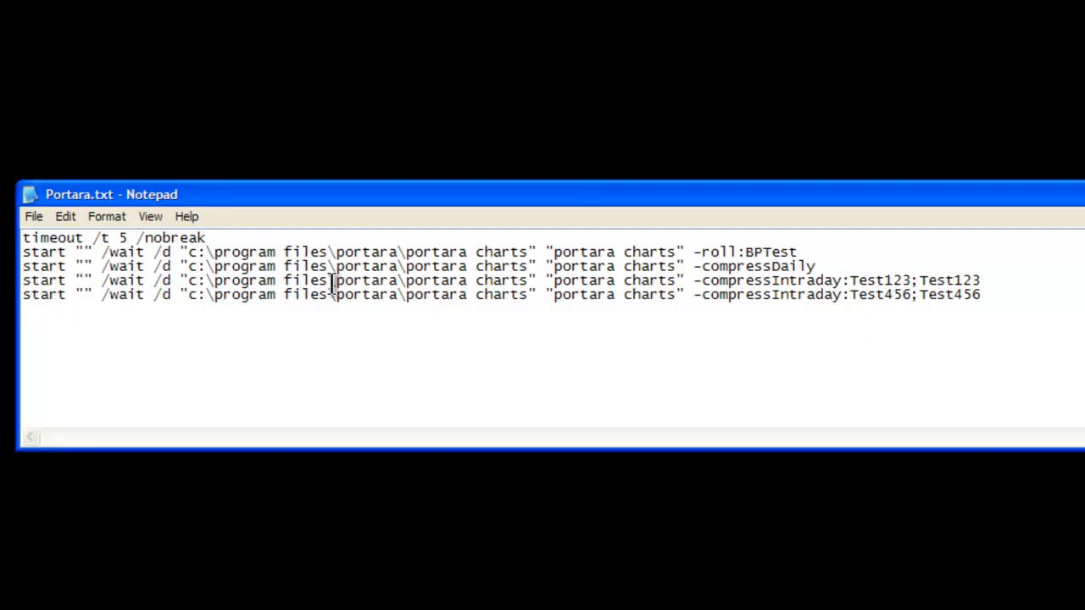
Step: Examine the Test123 compression template, the semicolon separator and the Test123 session template in the first -compressIntraday command
left_click(851, 281)
left_click_drag(852, 280, 908, 280)
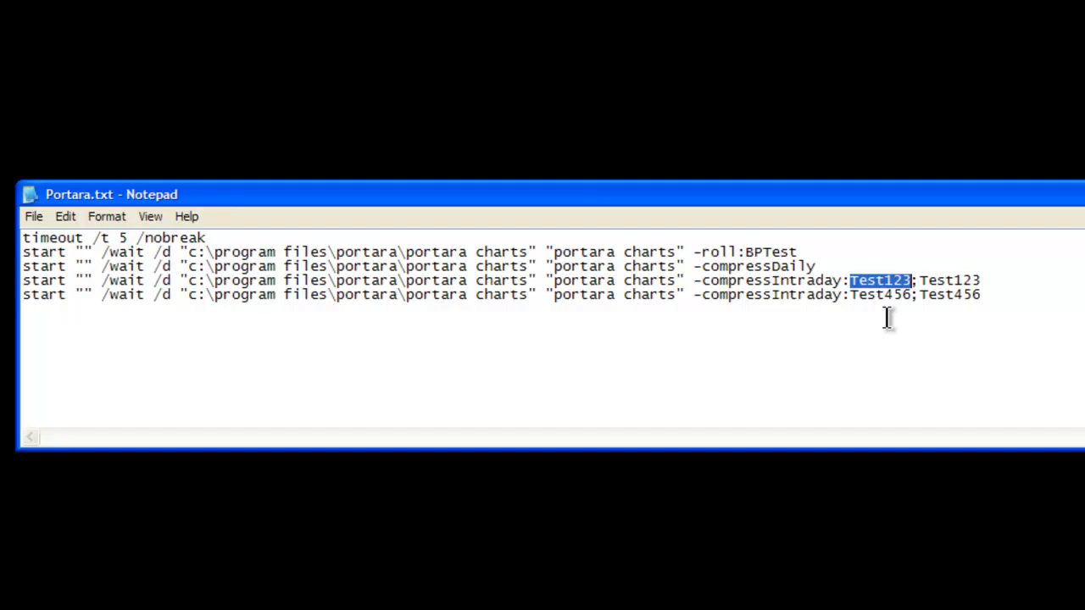
left_click(889, 308)
left_click_drag(911, 279, 920, 280)
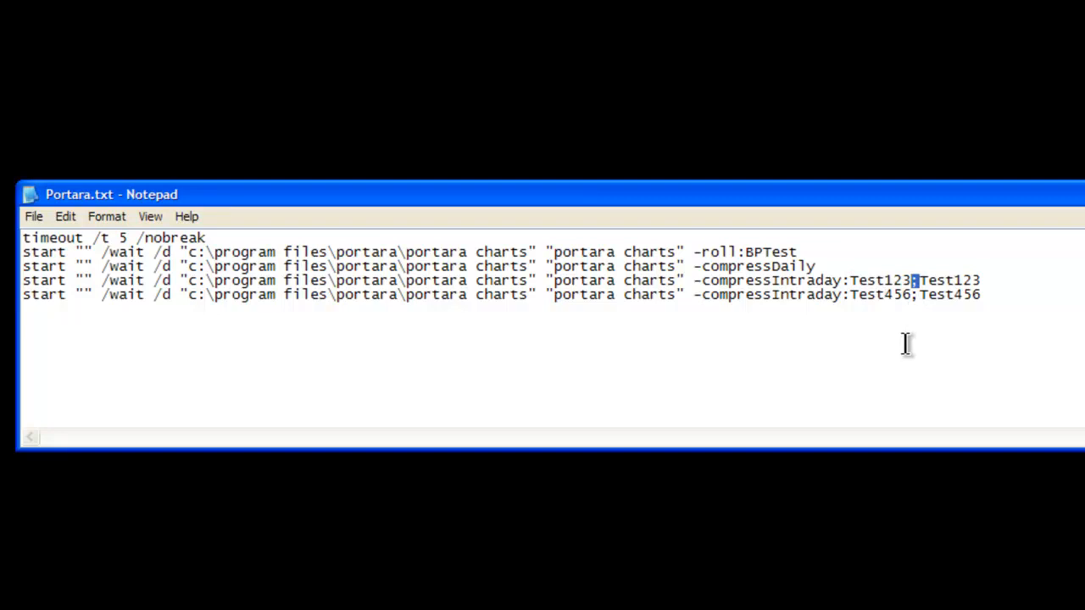
left_click_drag(921, 281, 983, 281)
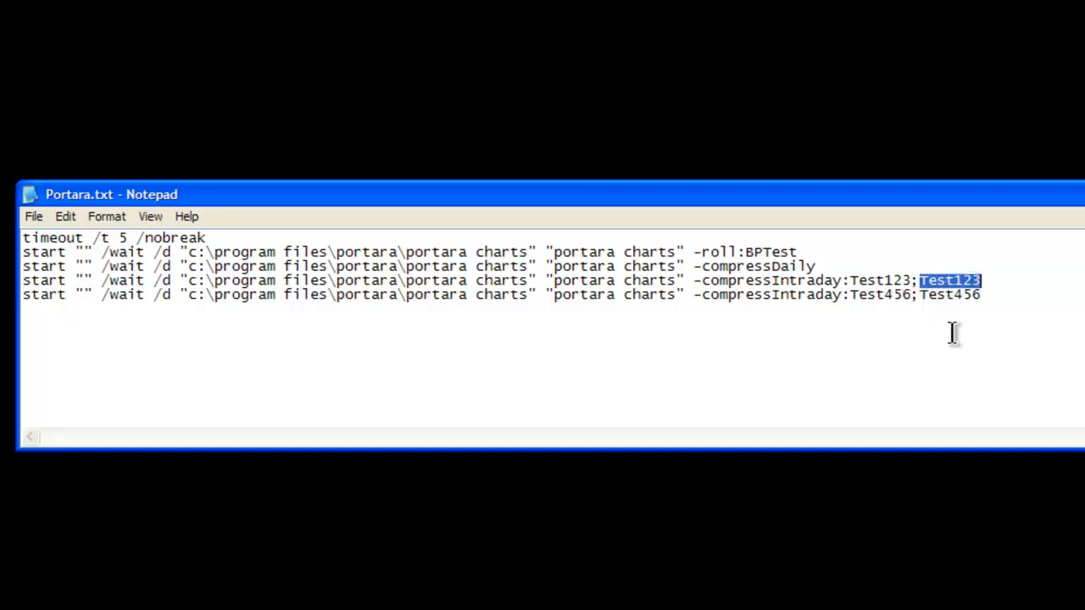
left_click(992, 283)
left_click_drag(850, 282, 1019, 286)
left_click(1019, 286)
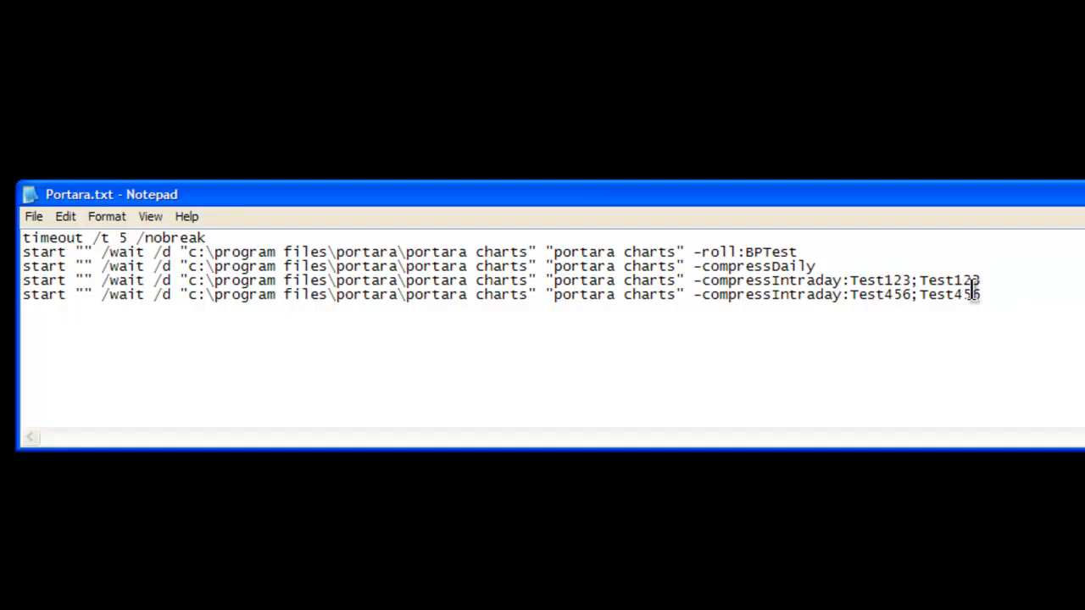
left_click_drag(911, 282, 919, 282)
Step: Try removing the session template ;Test123 from the first -compressIntraday command, and restore it
left_click_drag(986, 280, 911, 282)
key("ctrl+c")
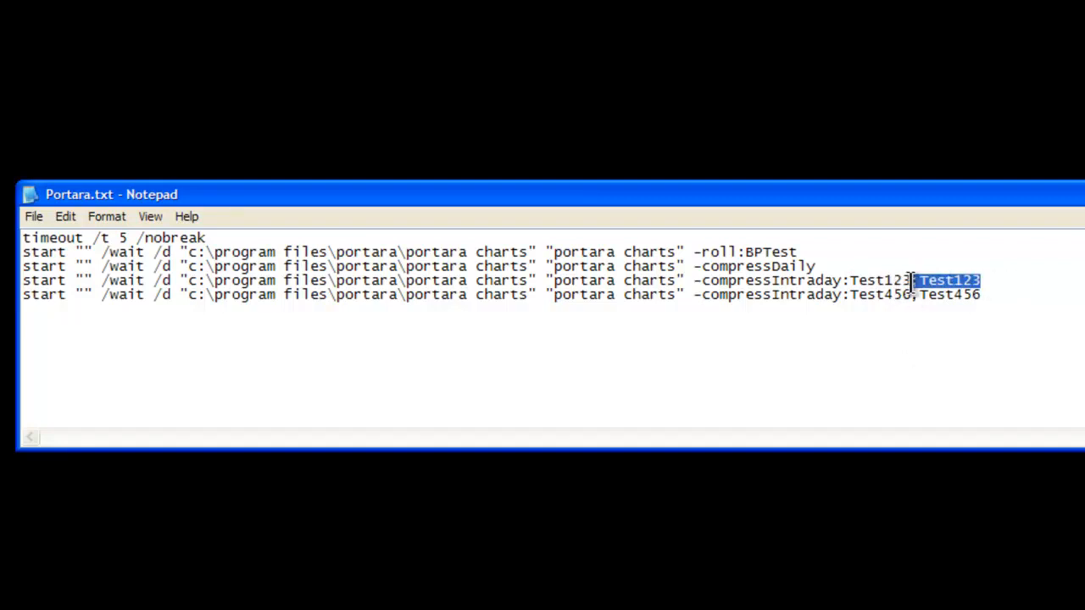
key("Delete")
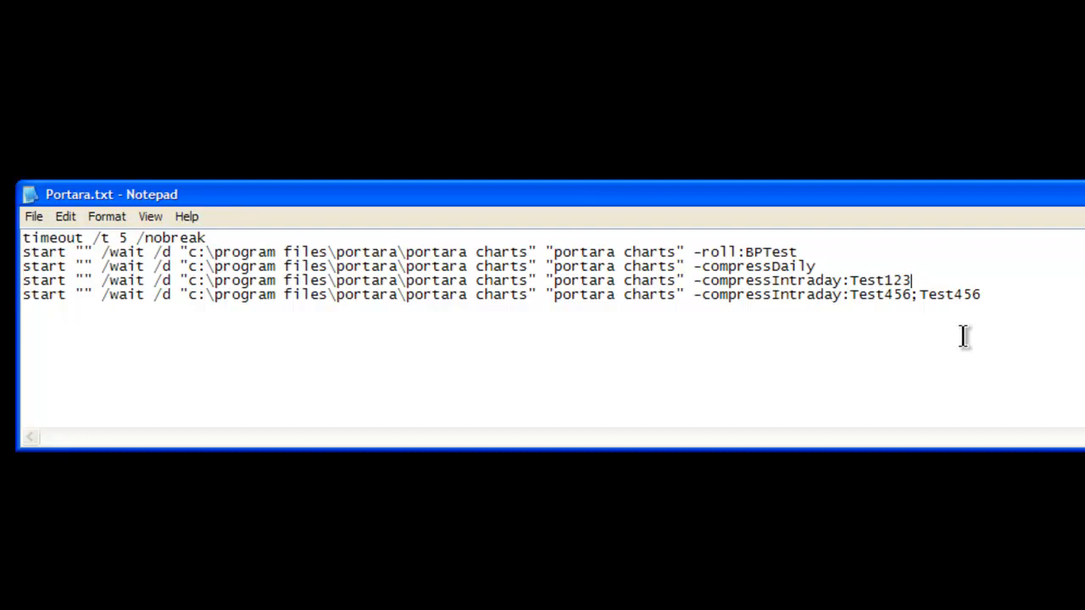
key("ctrl+v")
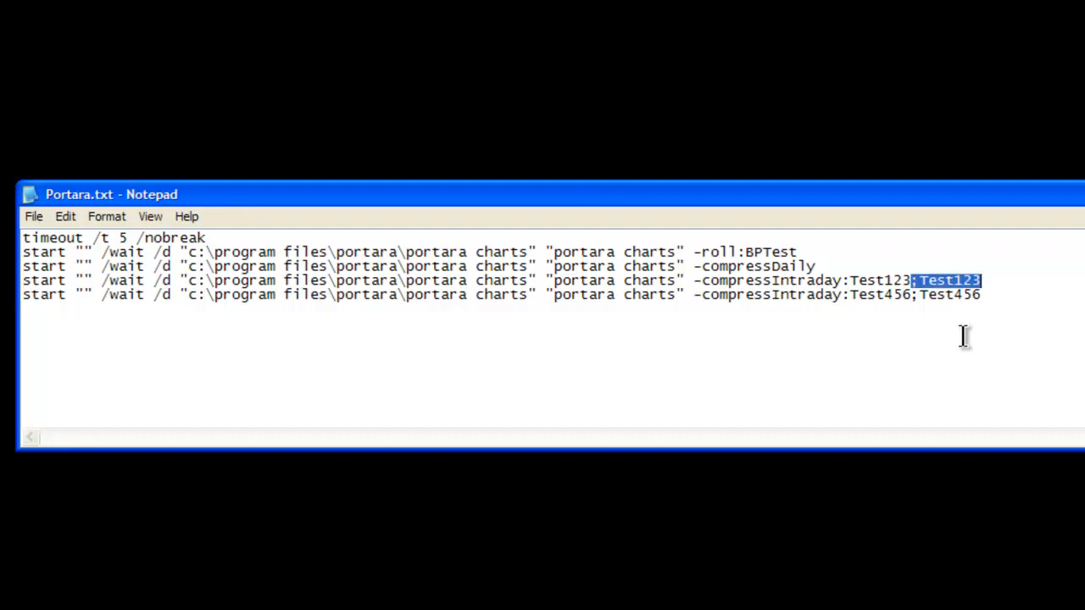
Step: Examine the second -compressIntraday command in the batch text, including its Test456 compression template and Test456 session template
left_click(980, 336)
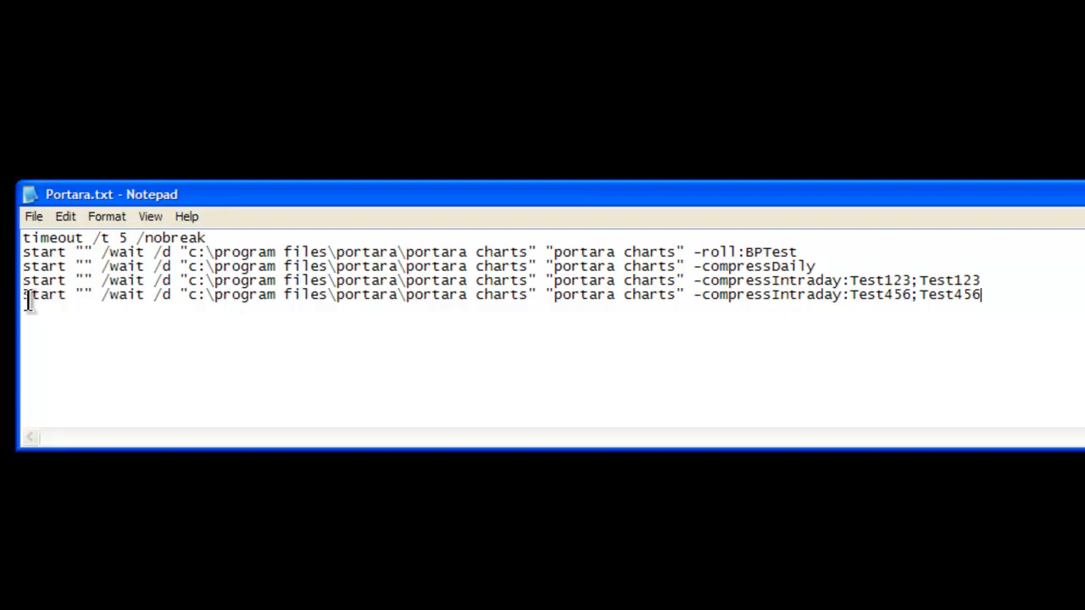
left_click_drag(23, 296, 146, 297)
left_click_drag(229, 320, 1048, 331)
left_click(1030, 334)
left_click_drag(919, 294, 1009, 299)
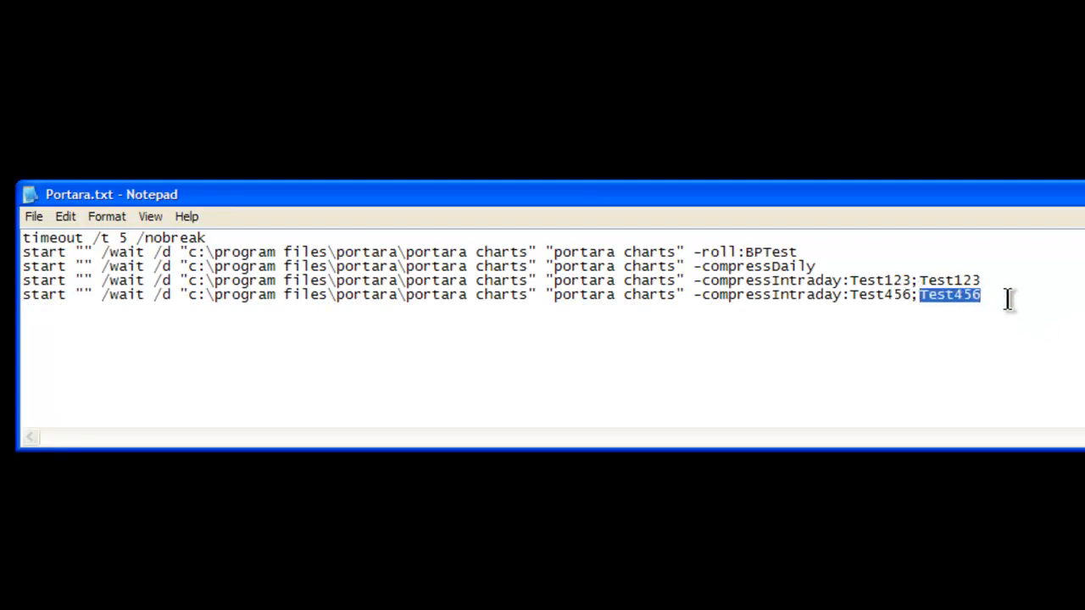
left_click(1003, 301)
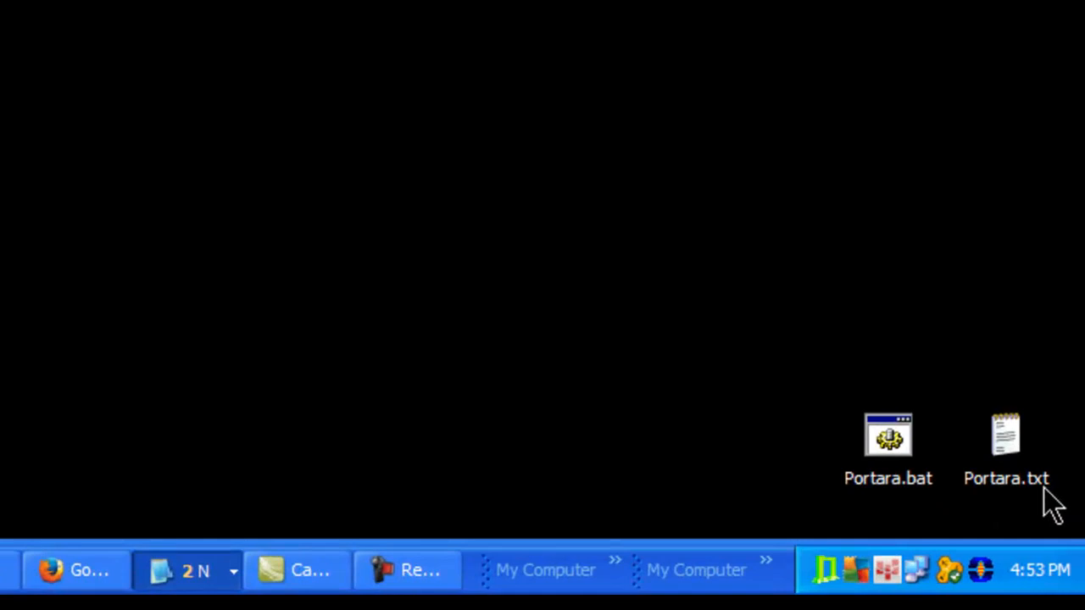
Step: Copy Portara.bat from the desktop into C:\Program Files\Portara\Portara Charts and minimize the folder window
left_click(889, 436)
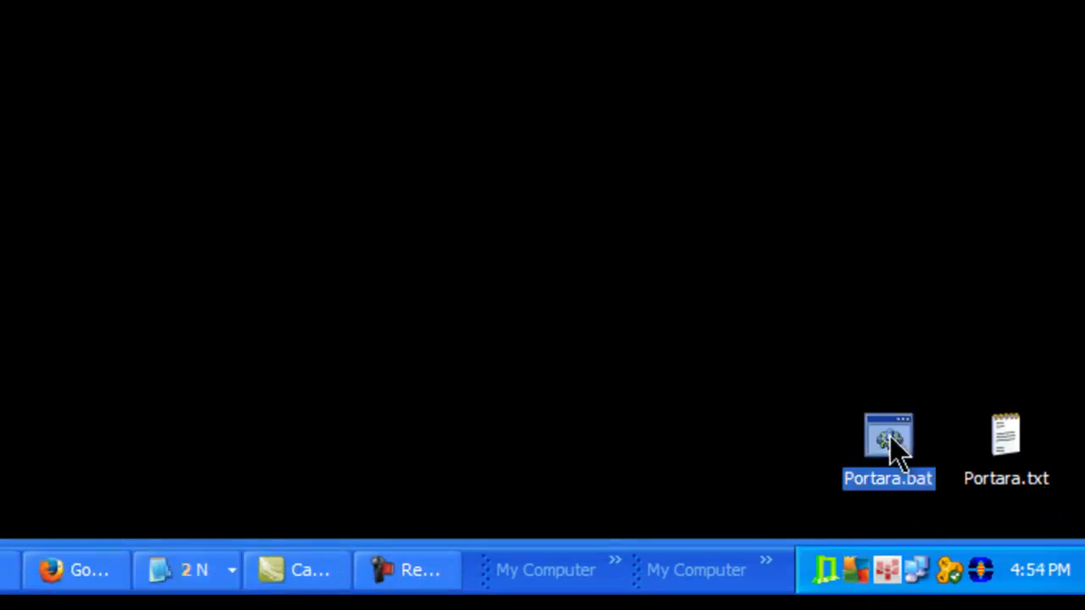
left_click(810, 270)
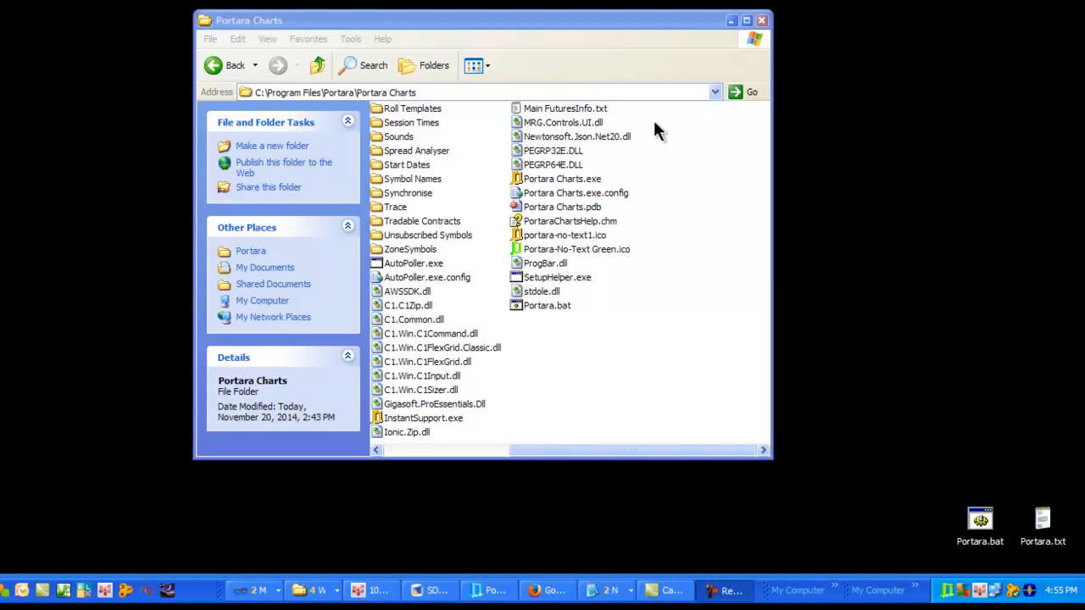
left_click(732, 22)
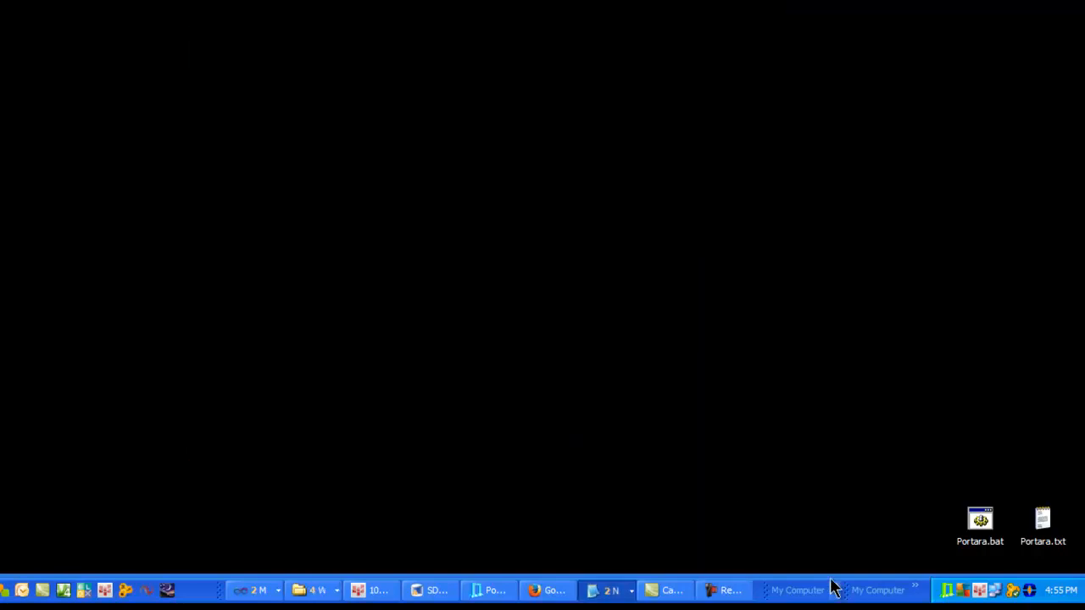
Step: Show the Portara CQG Automatic Update Monitor, check its Debug Ping Zone choices, and minimize the monitor
right_click(947, 594)
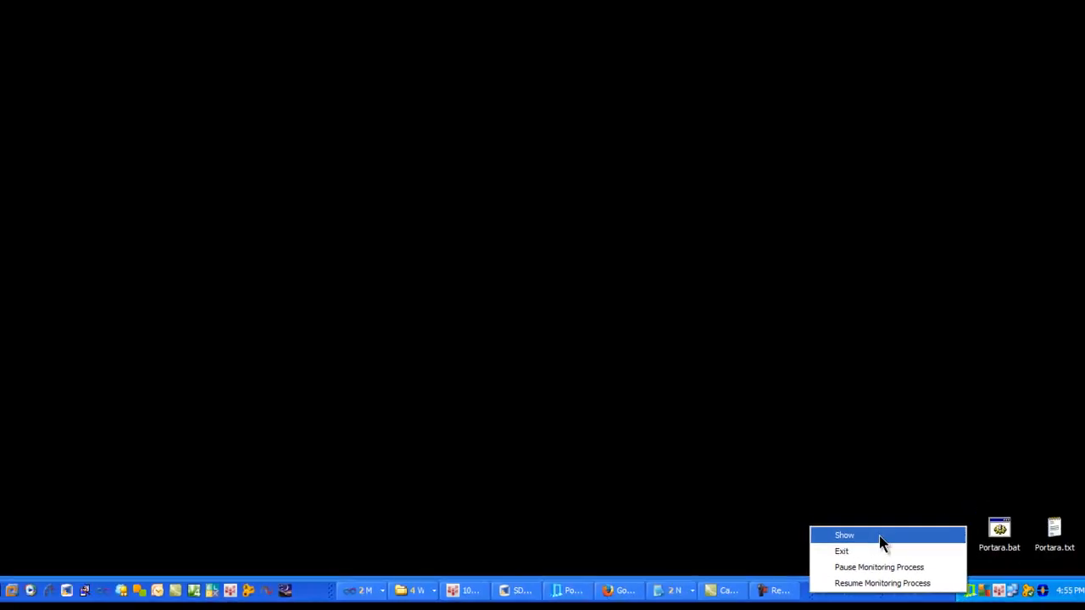
left_click(881, 543)
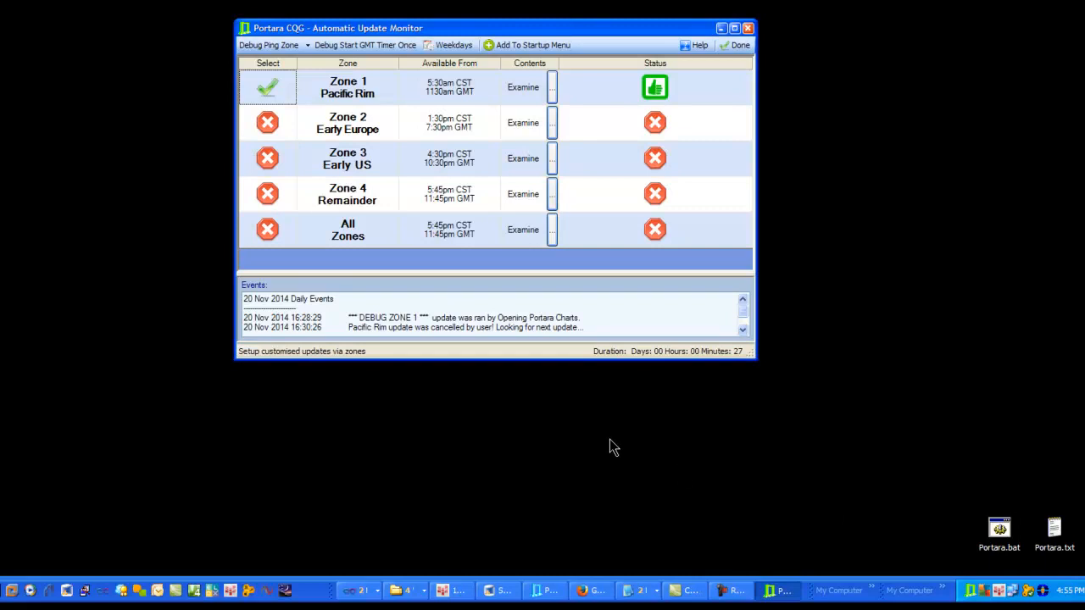
left_click(307, 46)
left_click(296, 63)
left_click(720, 28)
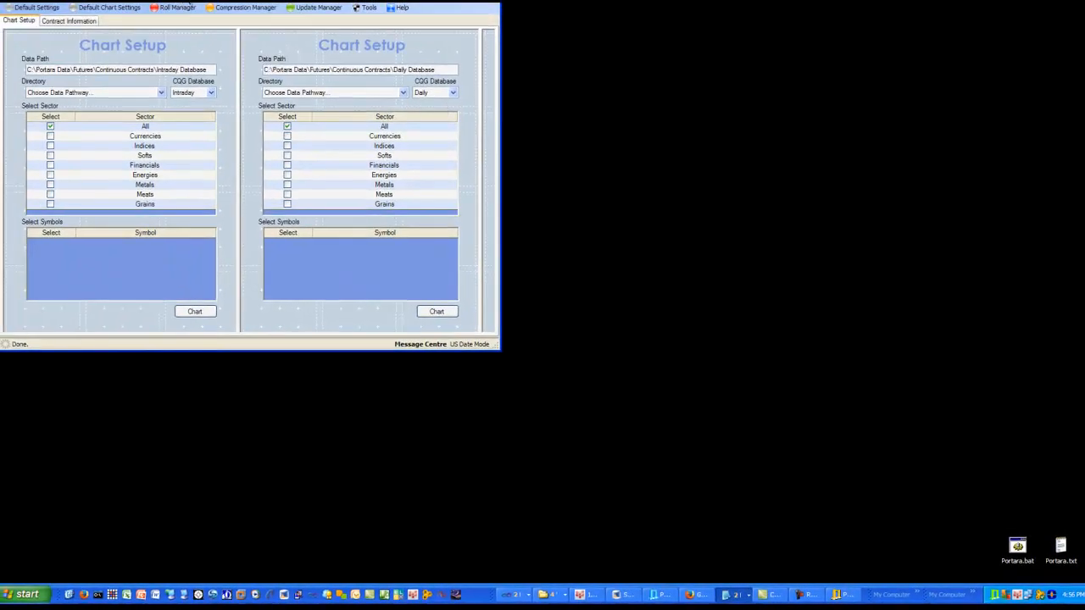
Step: Bring the Portara Charts window fully into view and check the No Fade on UI's option in the default settings
left_click_drag(192, 3, 312, 59)
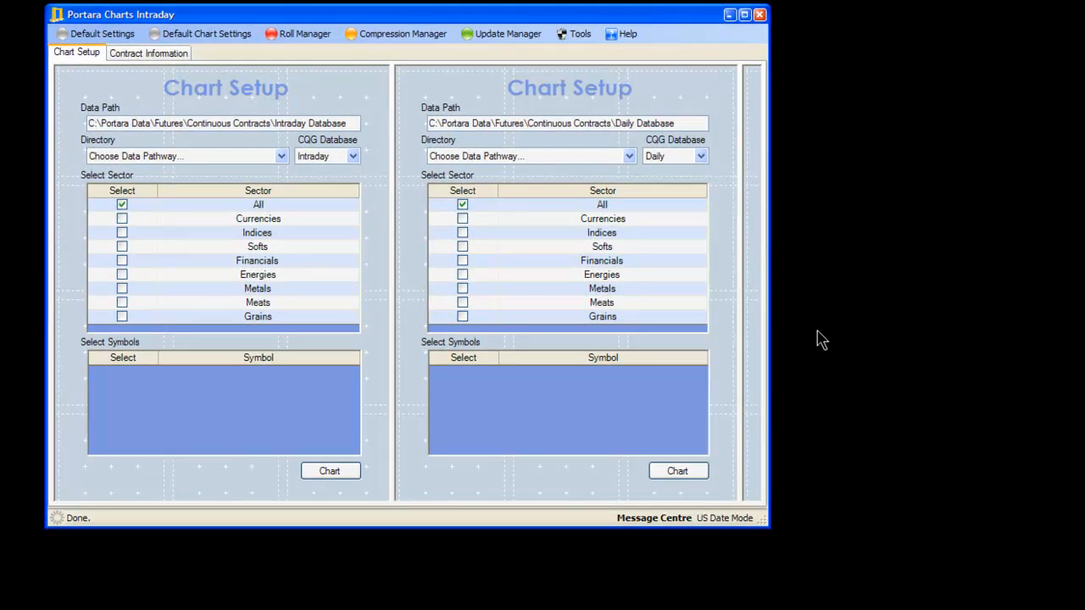
left_click(80, 34)
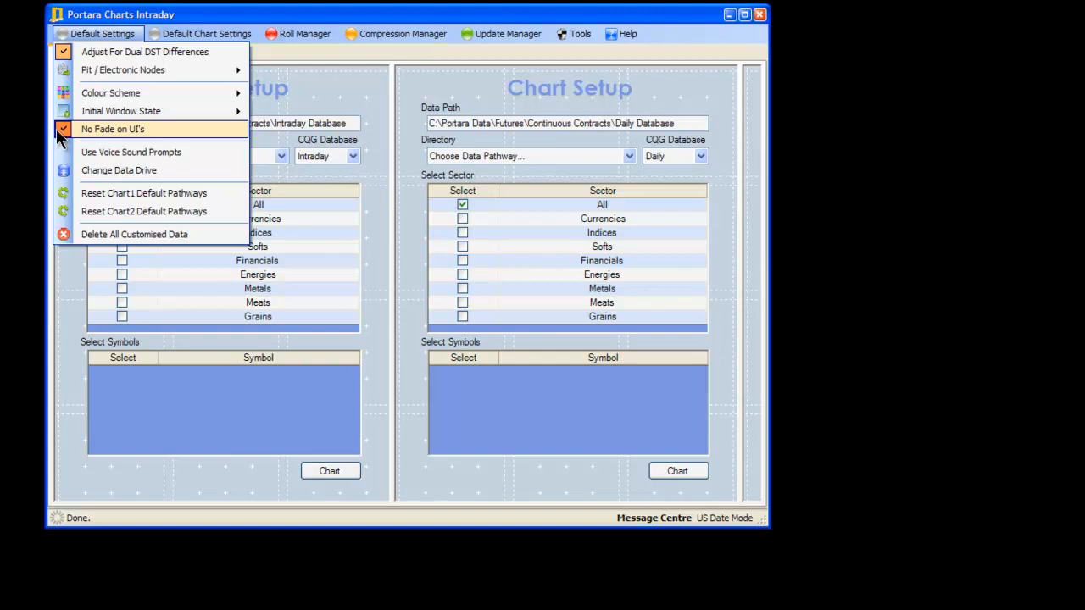
mouse_move(237, 34)
left_click(307, 17)
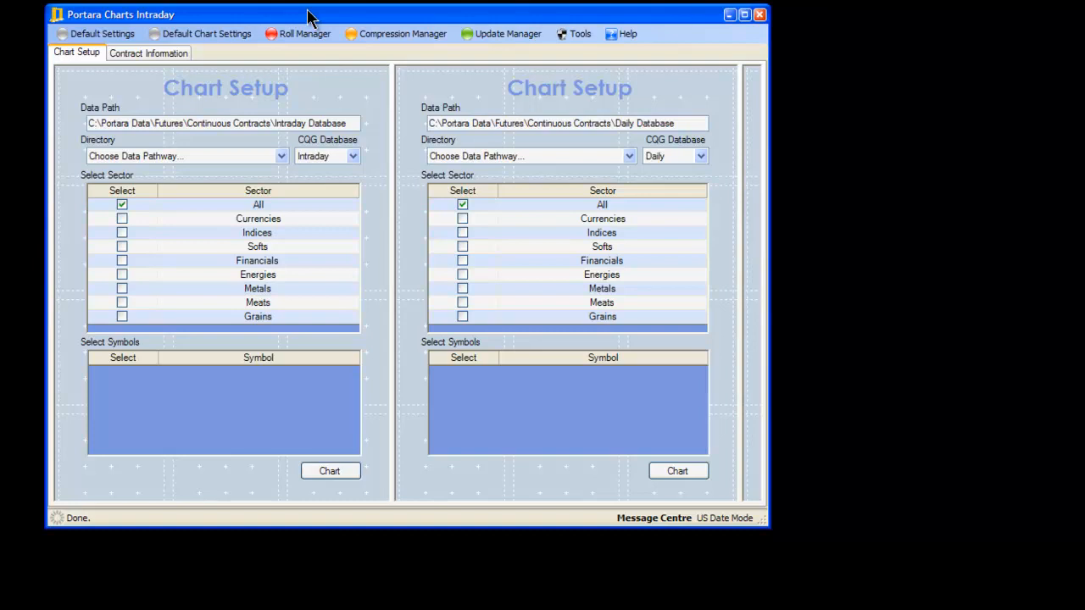
Step: Open the CQG Daily Update Service and bring up its Auto Updates API settings
left_click(503, 34)
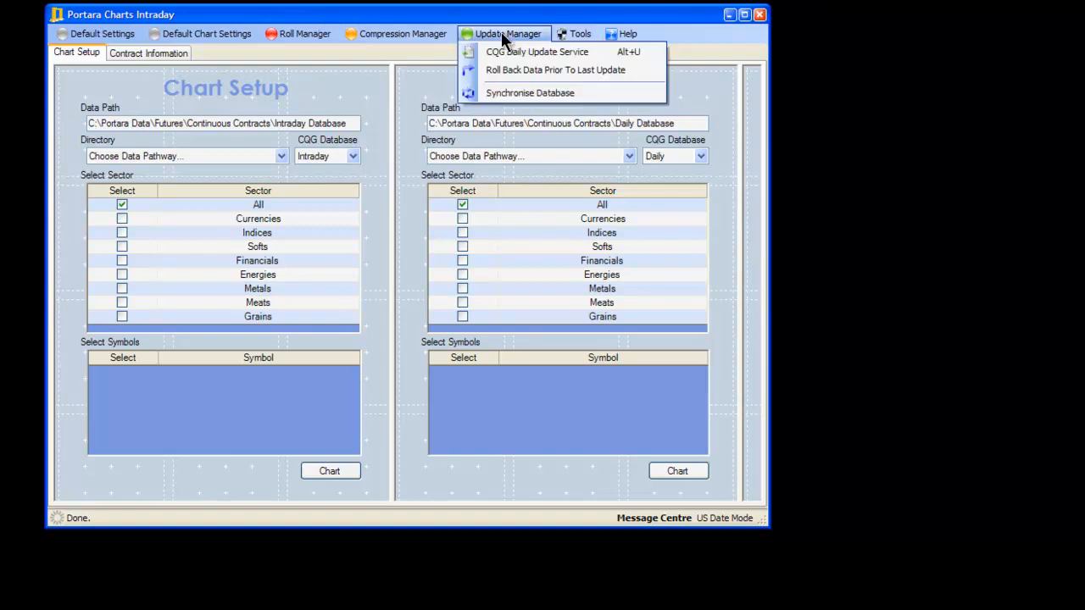
left_click(503, 53)
left_click_drag(482, 7, 656, 102)
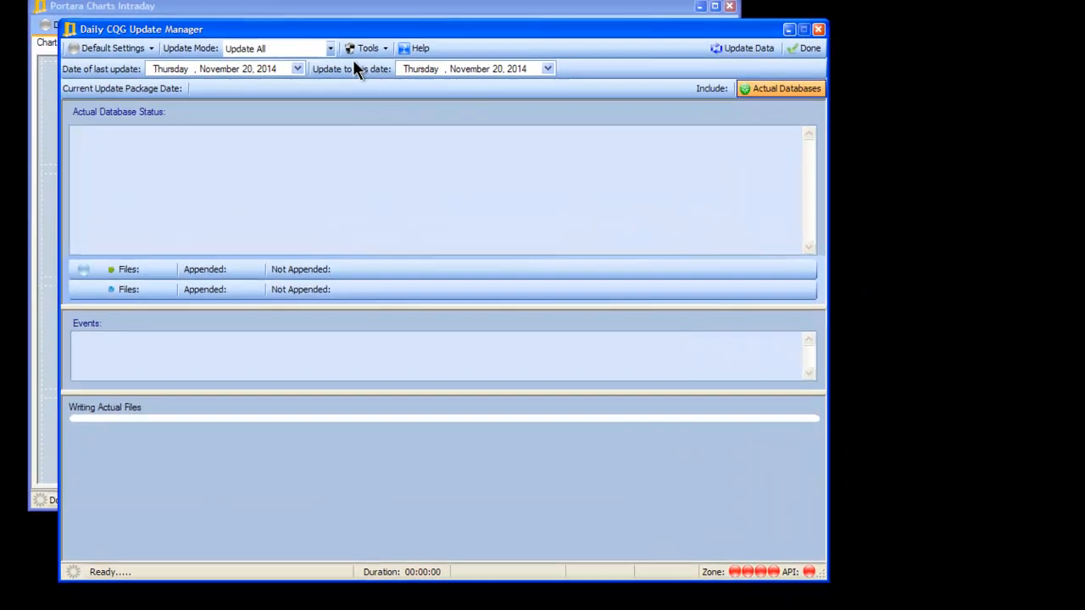
left_click(449, 103)
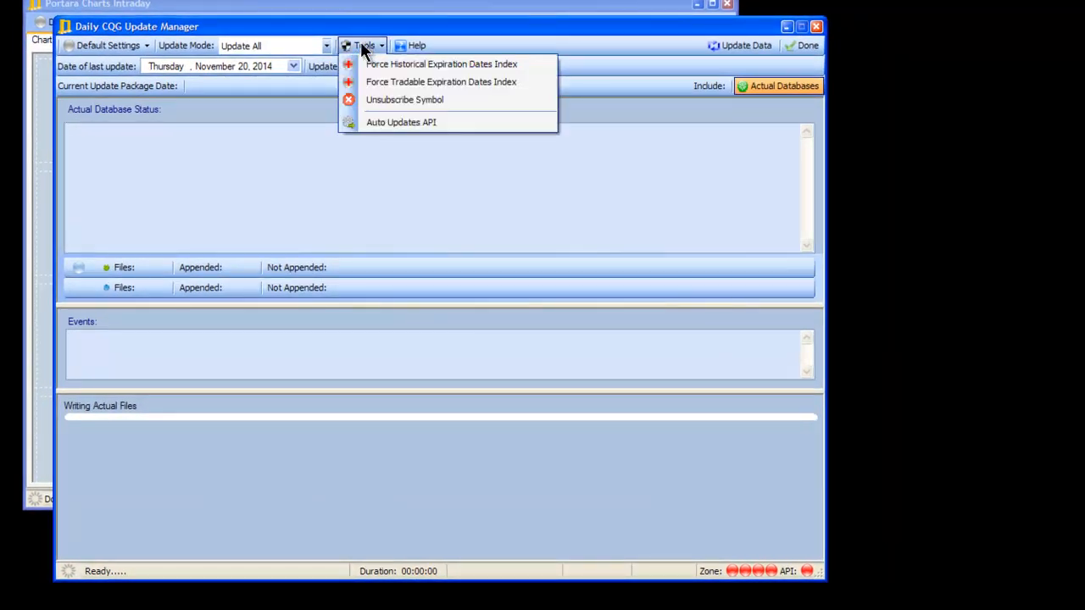
left_click(408, 122)
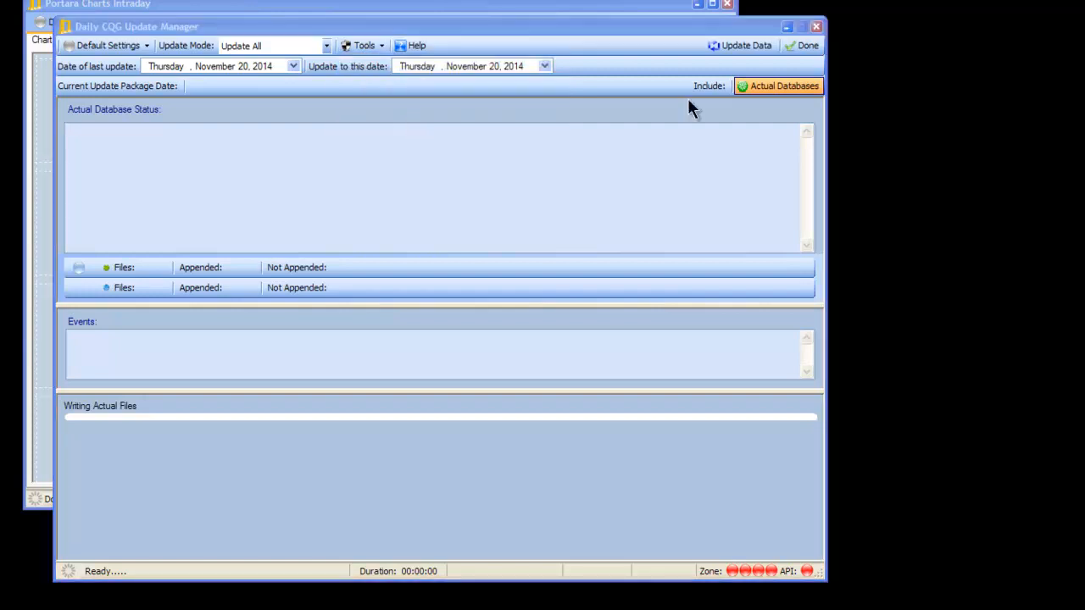
left_click_drag(827, 136, 433, 149)
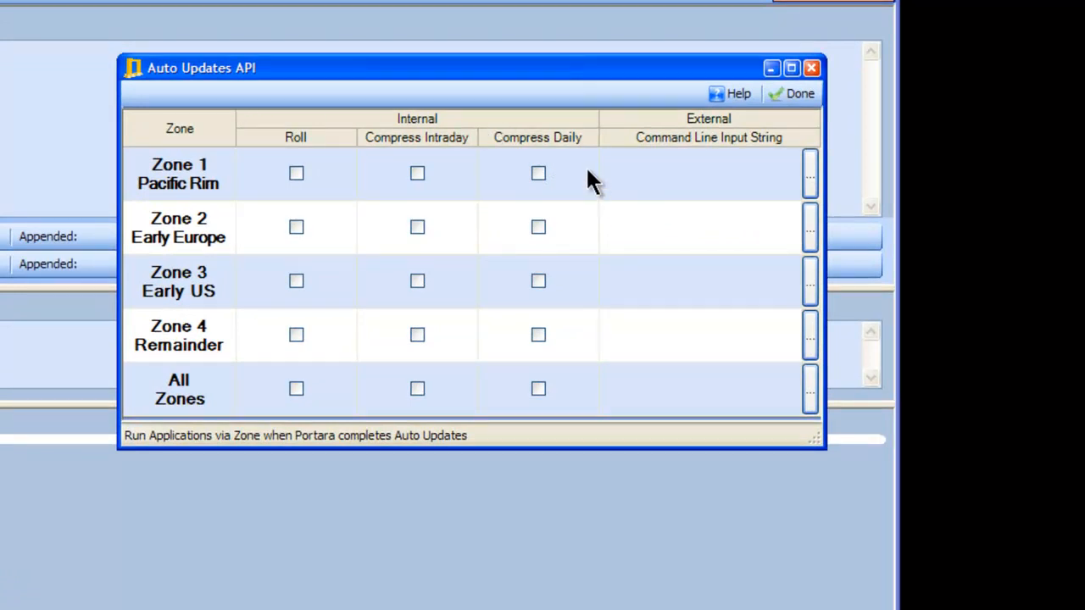
Step: Assign Portara.bat from the Portara Charts folder as the external command line string for Zone 1 Pacific Rim and finish the Auto Updates API setup
left_click(810, 174)
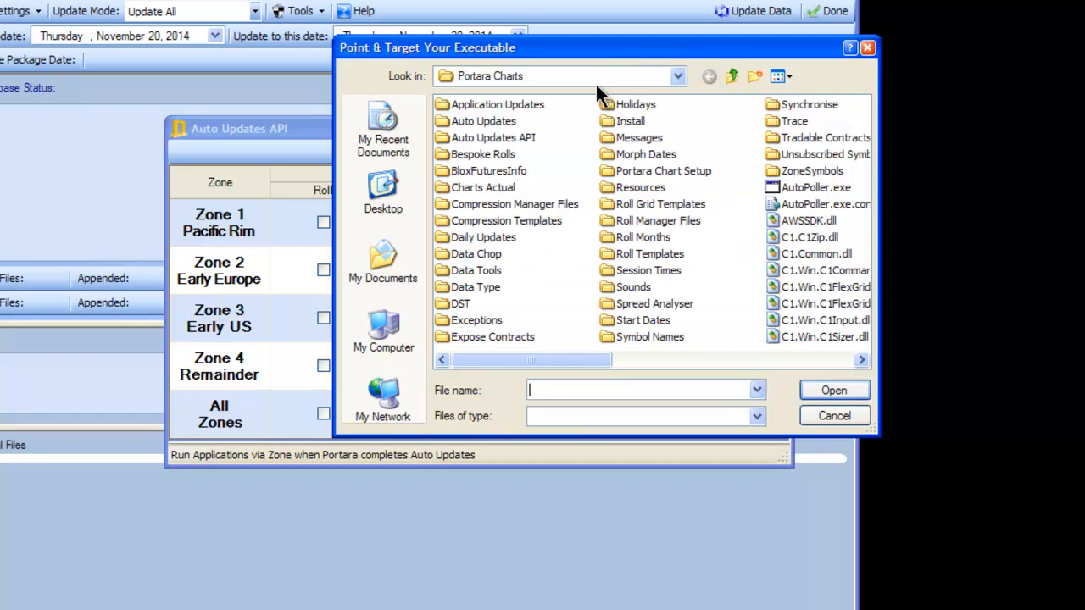
left_click_drag(640, 50, 595, 83)
left_click(761, 393)
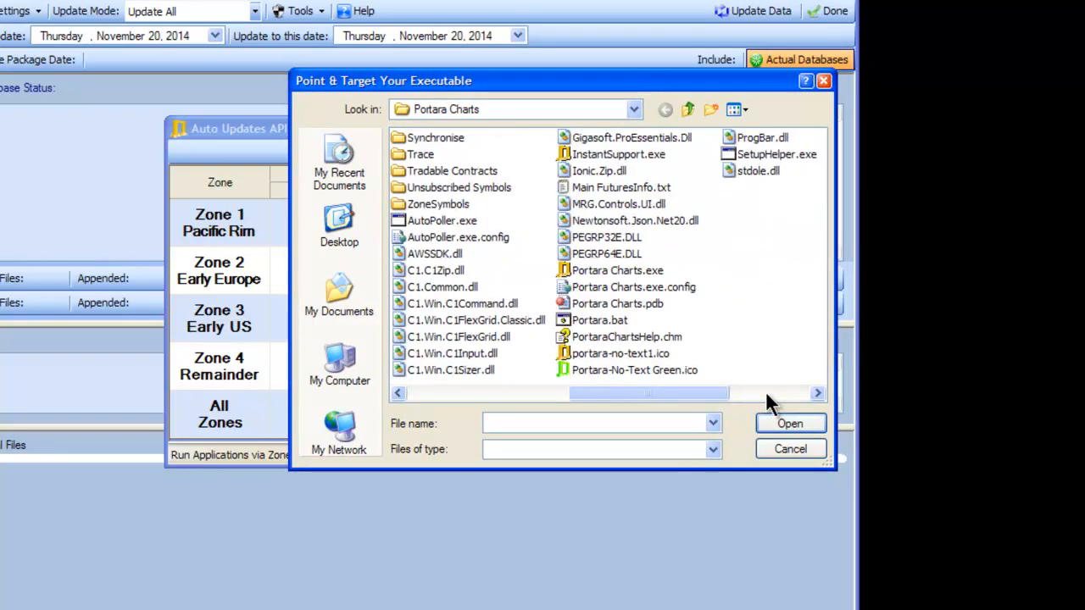
left_click(613, 322)
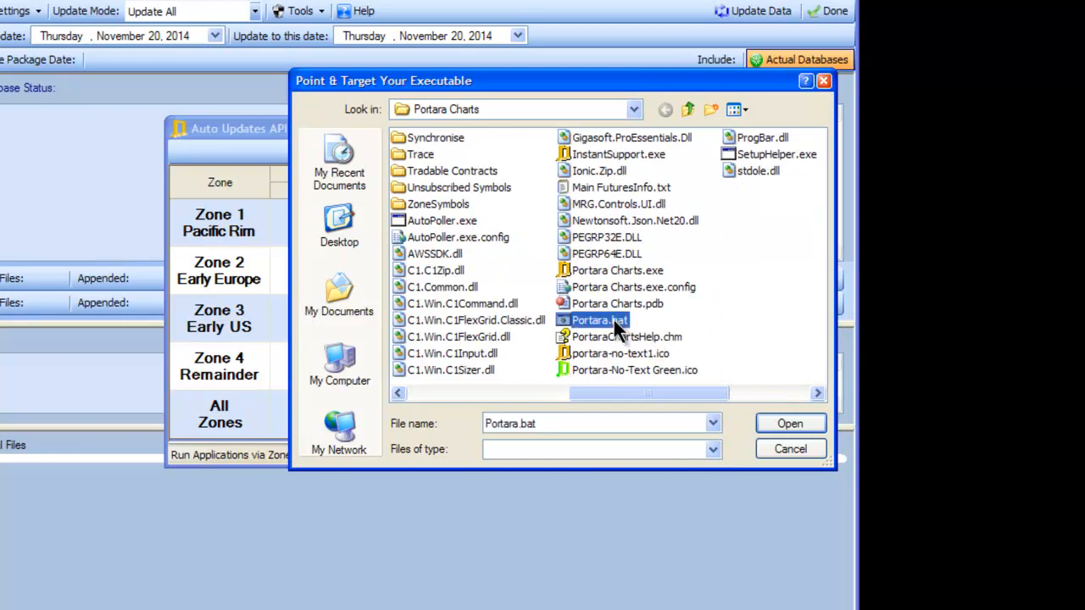
left_click(773, 423)
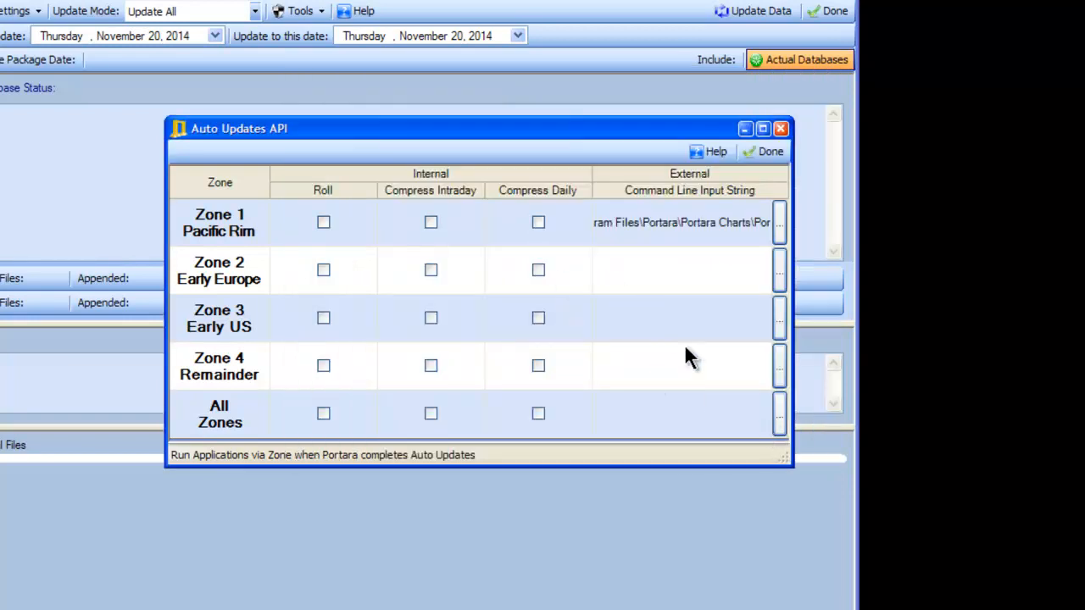
left_click_drag(780, 454, 970, 486)
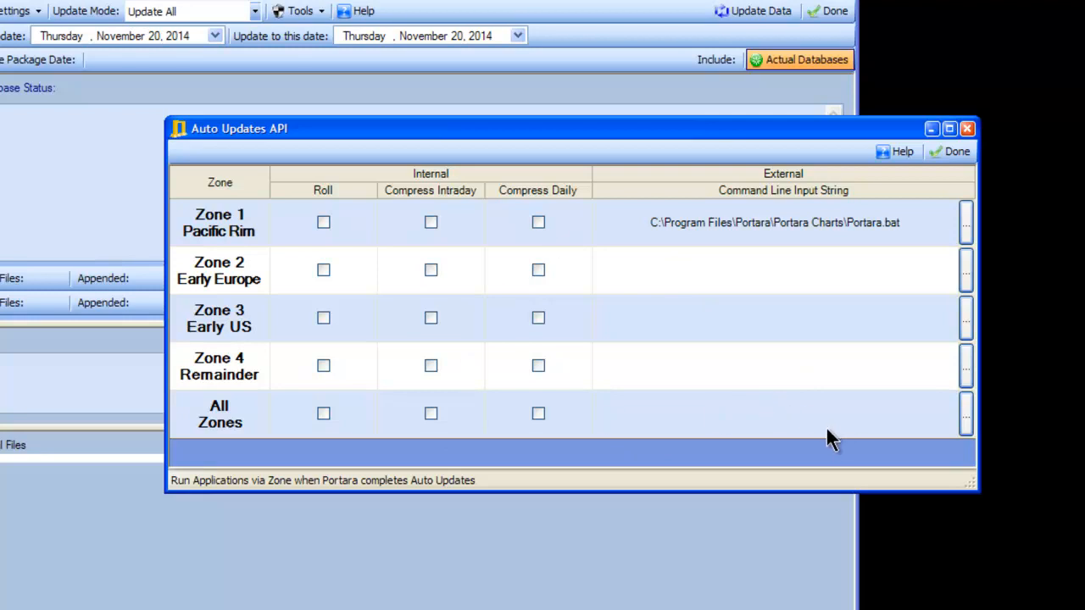
left_click(951, 152)
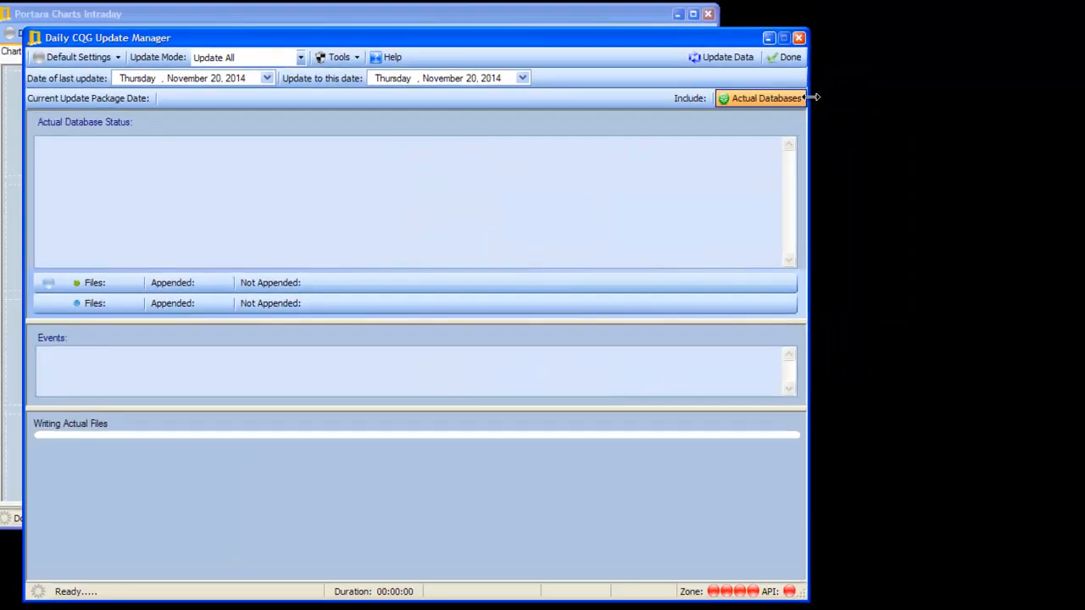
Step: Recheck the Zone 1 command line string in the Auto Updates API settings, and close the Daily CQG Update Manager and Portara Charts
left_click(781, 73)
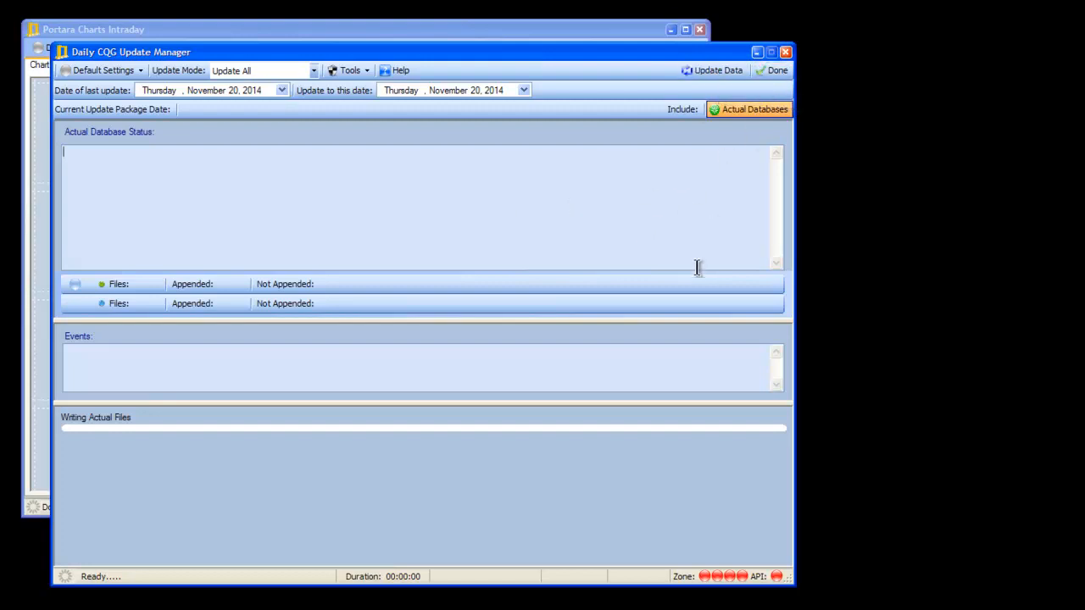
left_click(350, 71)
left_click(386, 146)
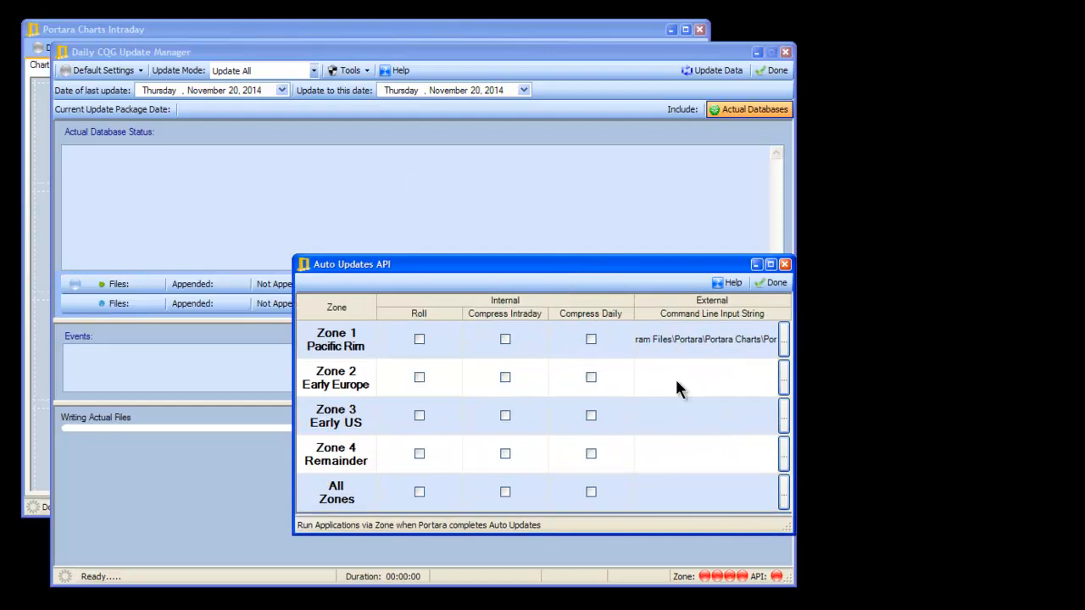
left_click(767, 283)
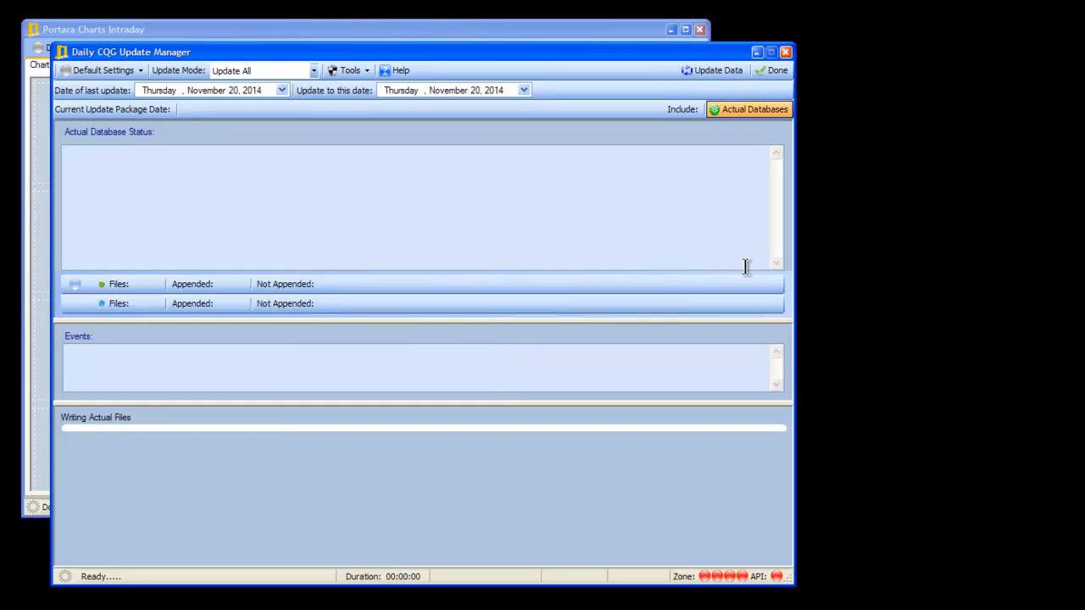
left_click(776, 69)
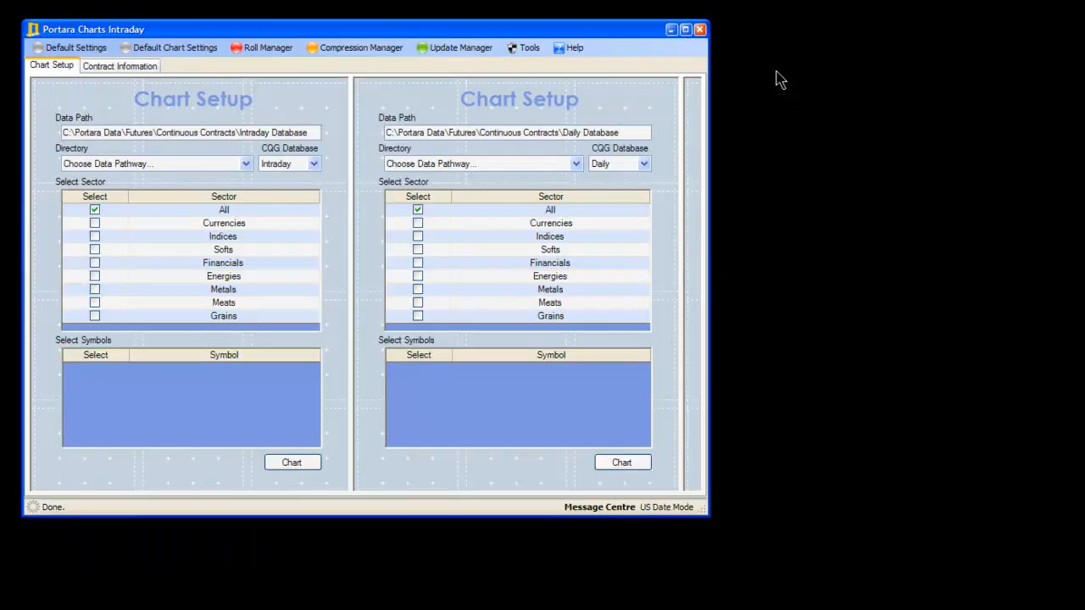
left_click(699, 29)
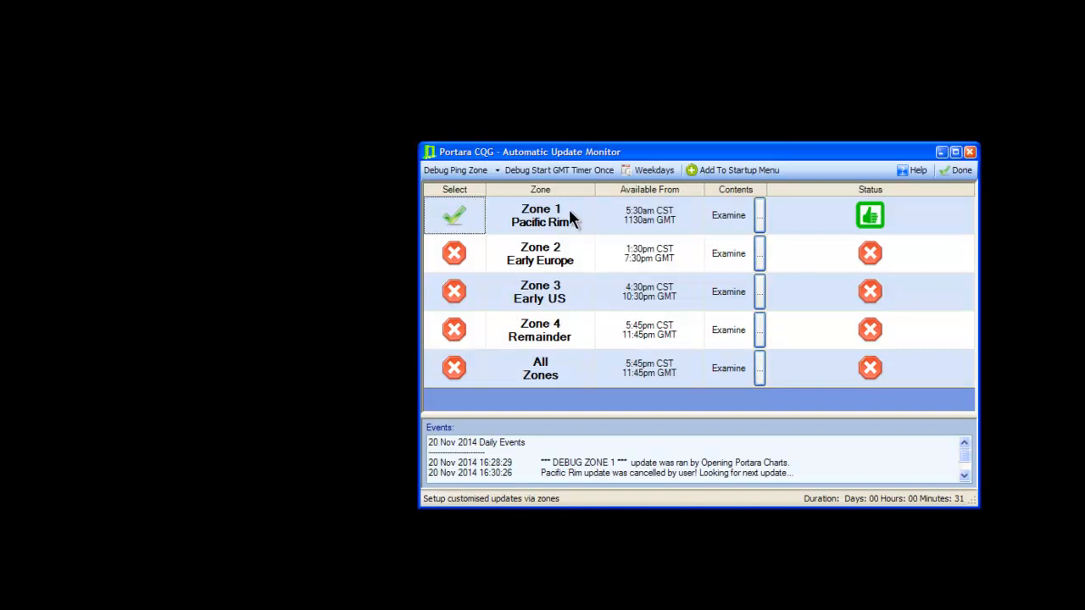
Step: Run a debug ping of Zone1 from the Automatic Update Monitor and move the resulting batch command window aside
left_click(496, 171)
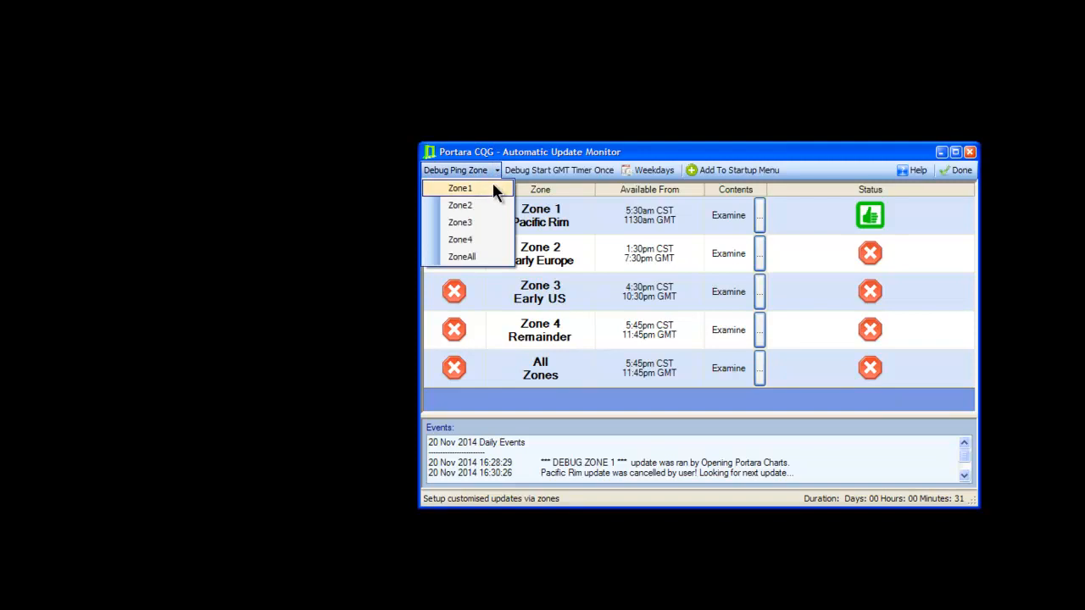
left_click(484, 189)
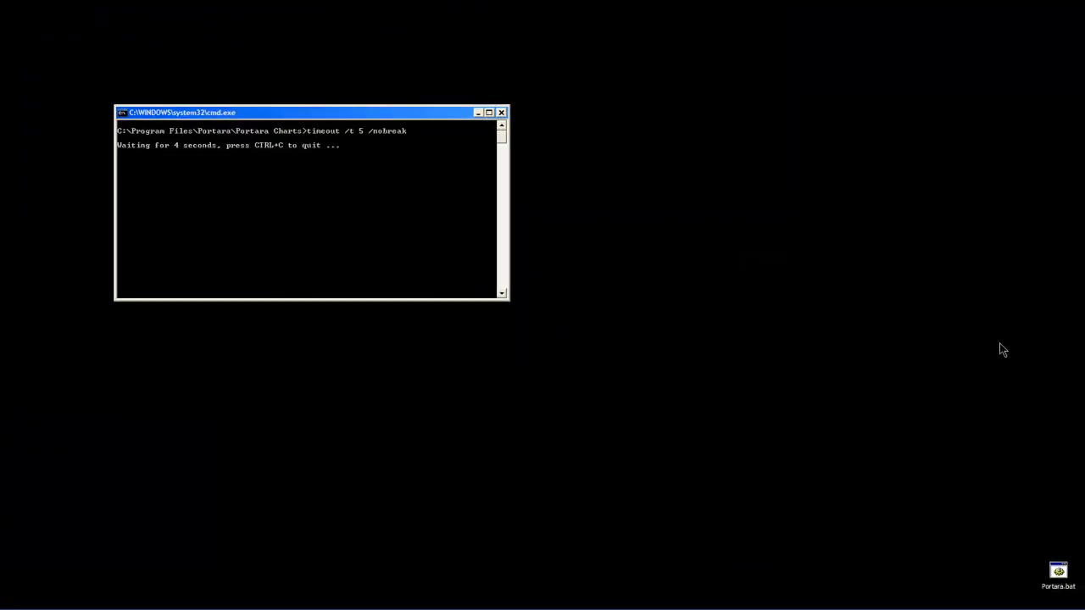
left_click_drag(417, 113, 1016, 85)
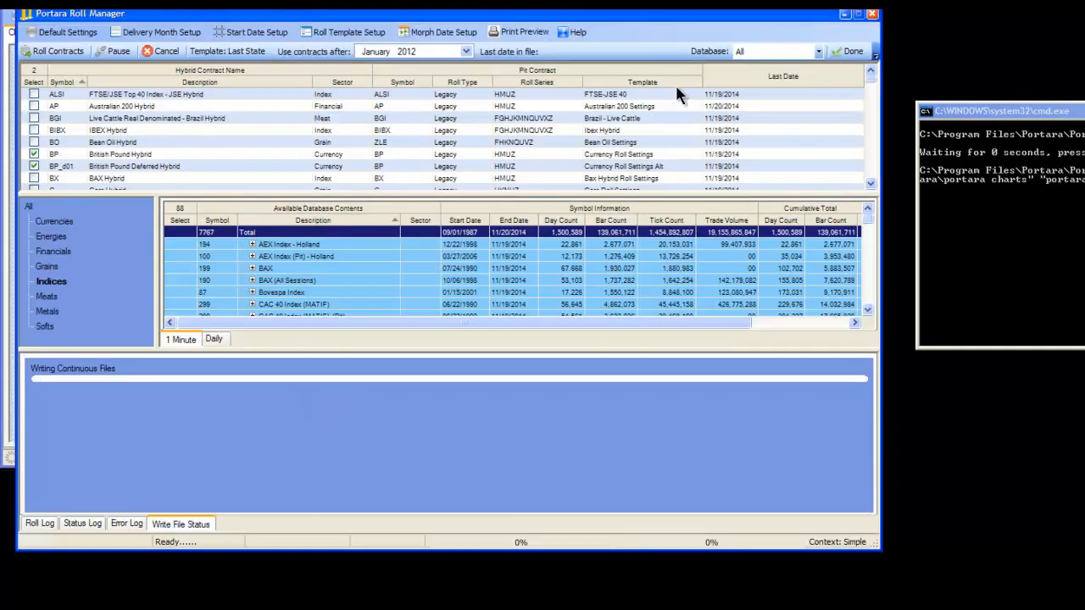
Step: Bring the Roll Manager, daily Compression Manager and intraday Compression Manager windows into view while the batch processes the British Pound contracts
left_click_drag(679, 16, 680, 34)
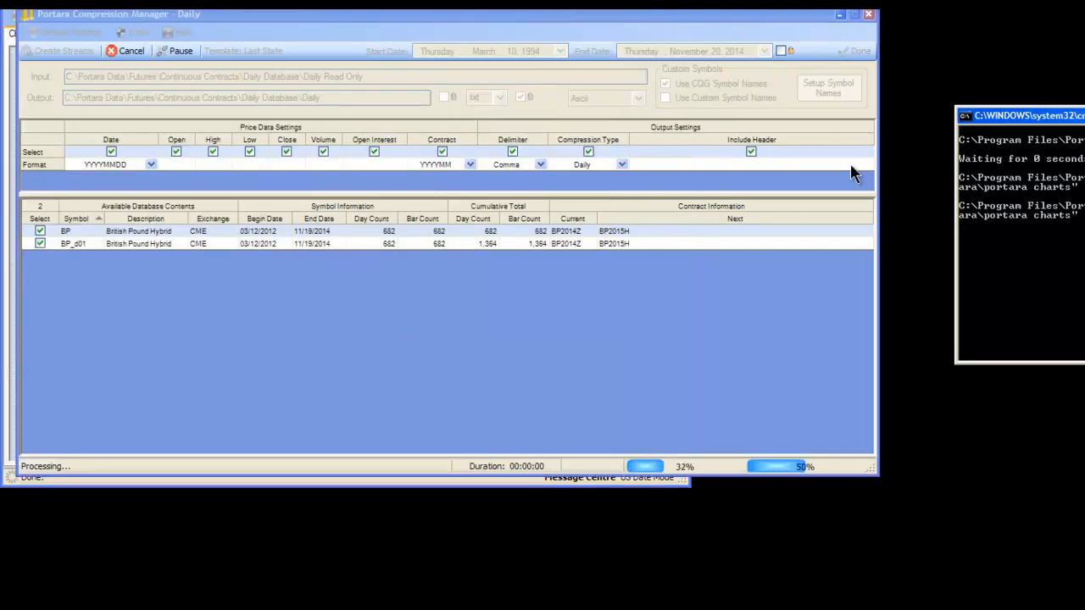
left_click_drag(688, 17, 690, 55)
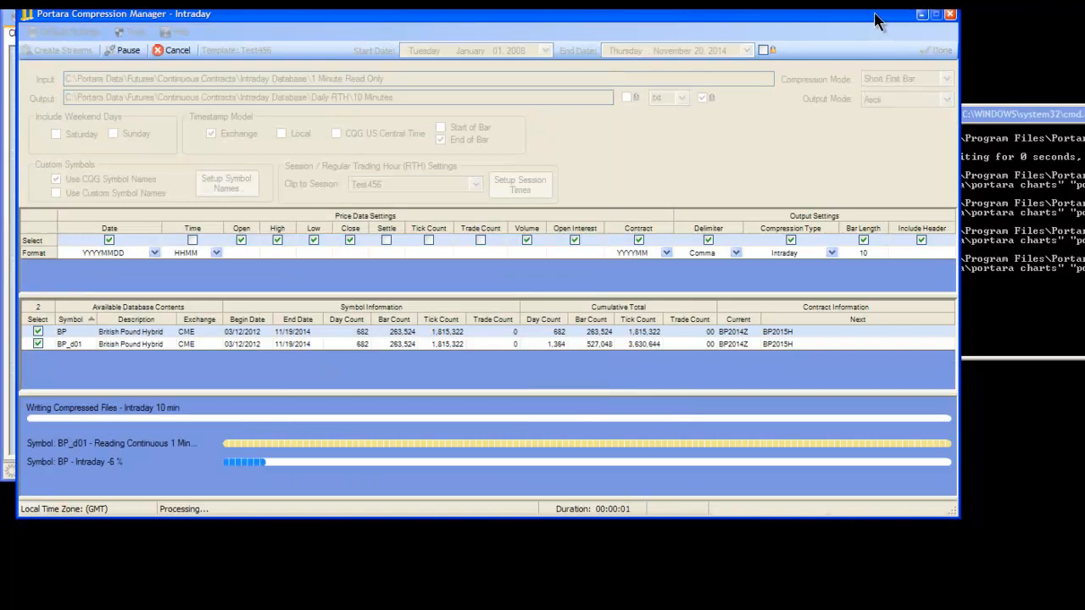
left_click_drag(881, 22, 881, 66)
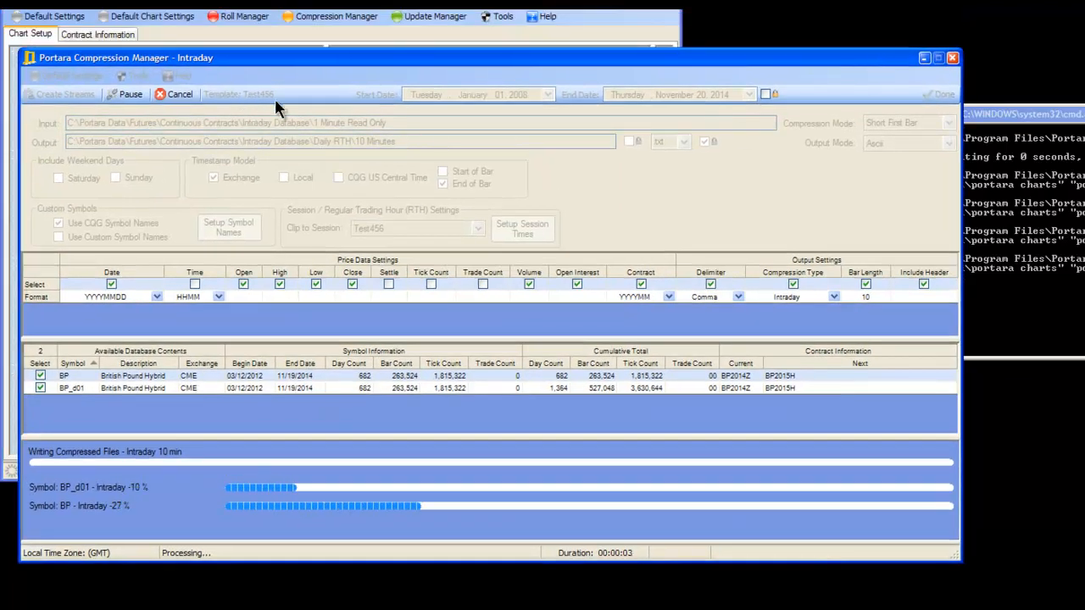